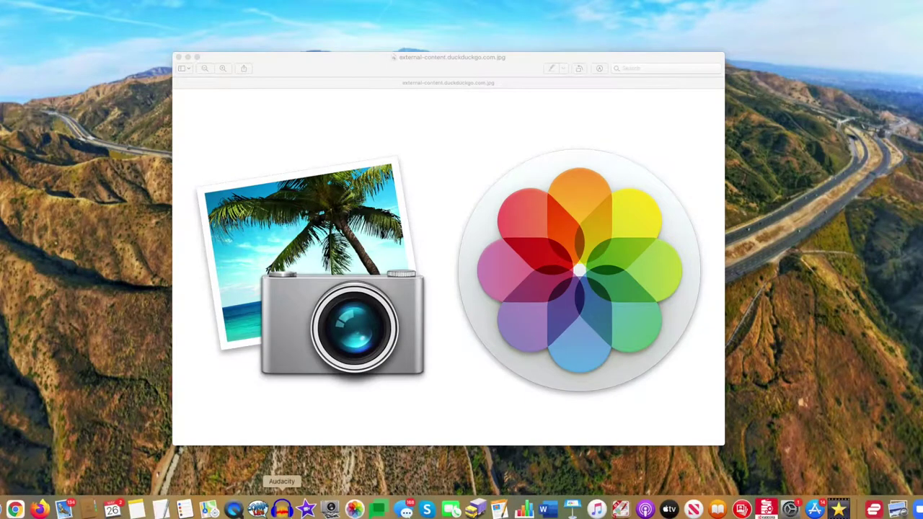
- Launch Photos, then bring up the Choose Library dialog and enlarge it to list every library
click(356, 512)
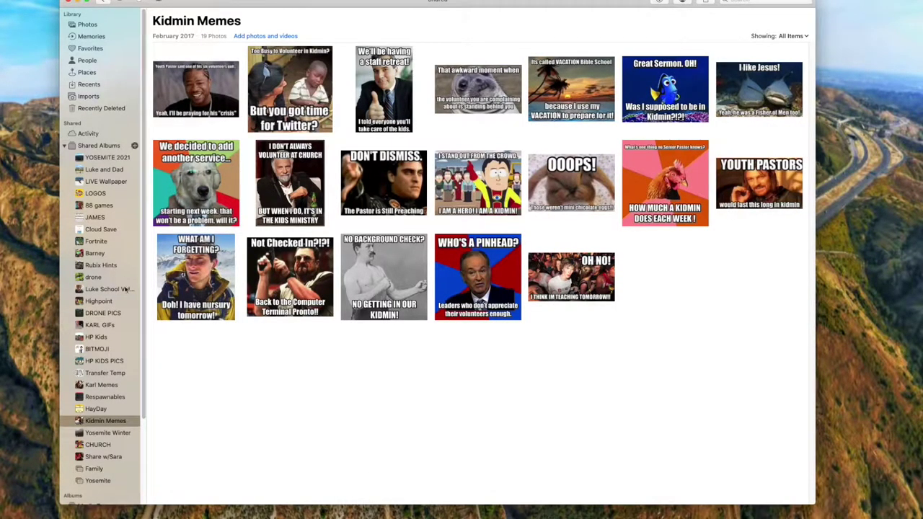
scroll(100, 313, down, 5)
scroll(98, 314, up, 5)
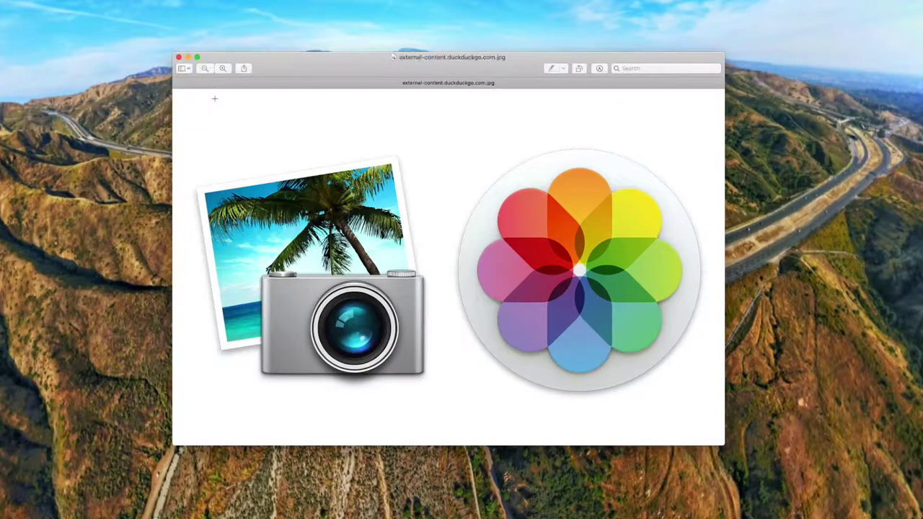
mouse_move(354, 509)
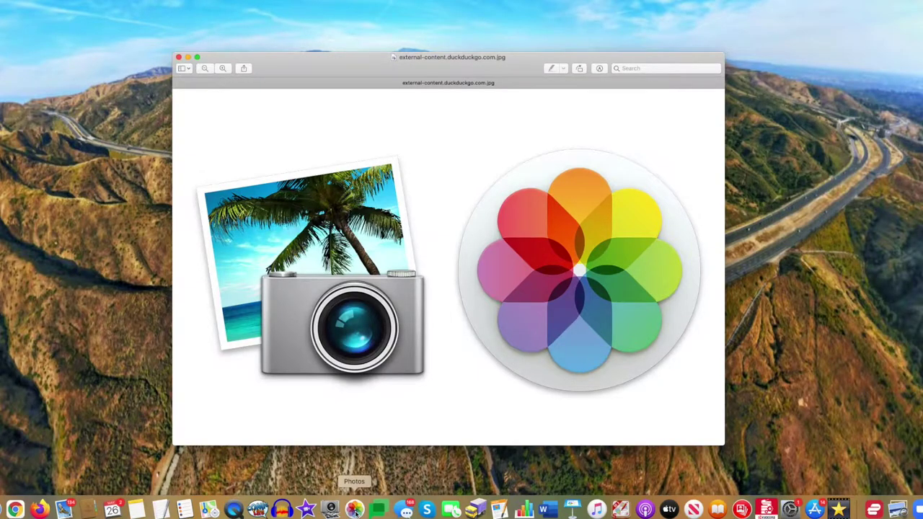
alt+click(356, 510)
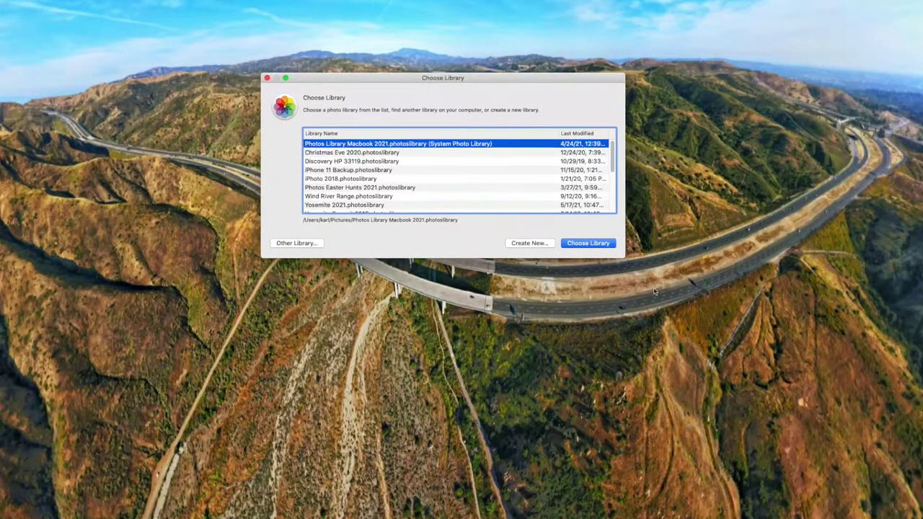
mouse_move(624, 257)
mouse_down()
mouse_move(721, 427)
mouse_move(768, 370)
mouse_up()
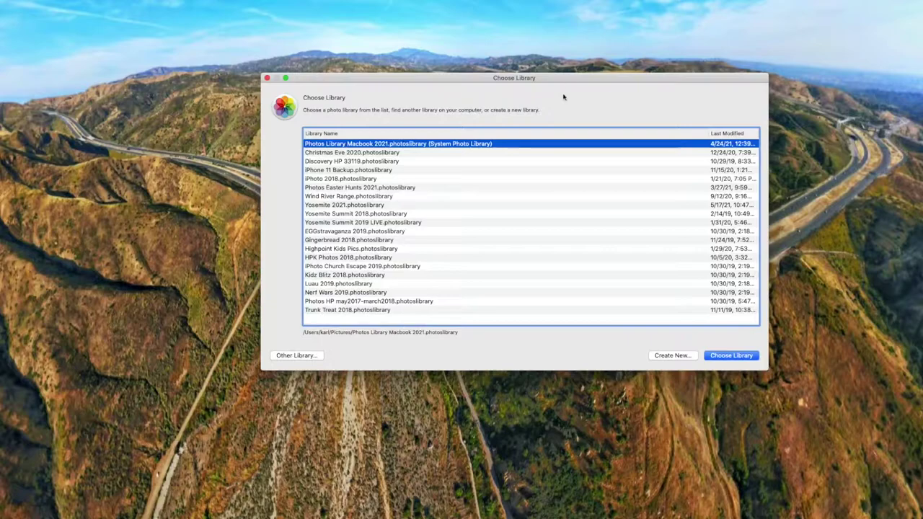
drag(565, 80, 531, 66)
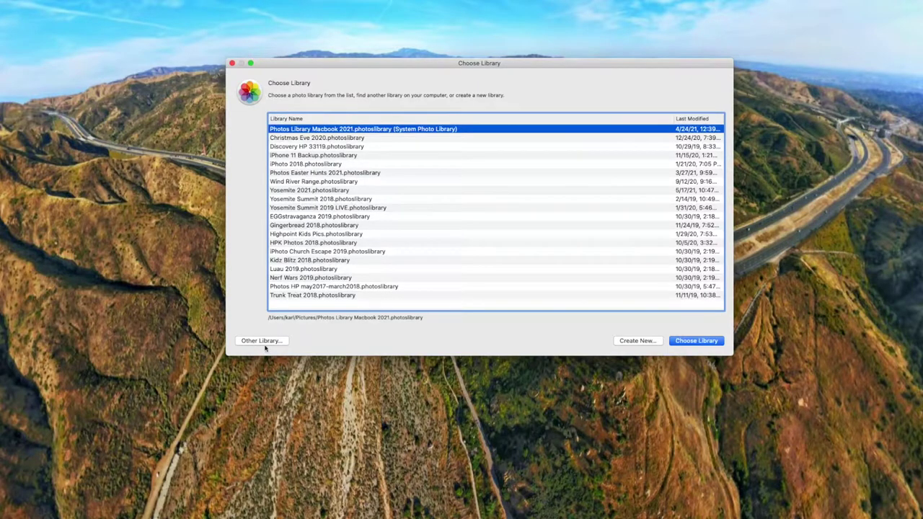
- Browse the HPK 8TB drive for another library in List view, then cancel back to the chooser
click(261, 342)
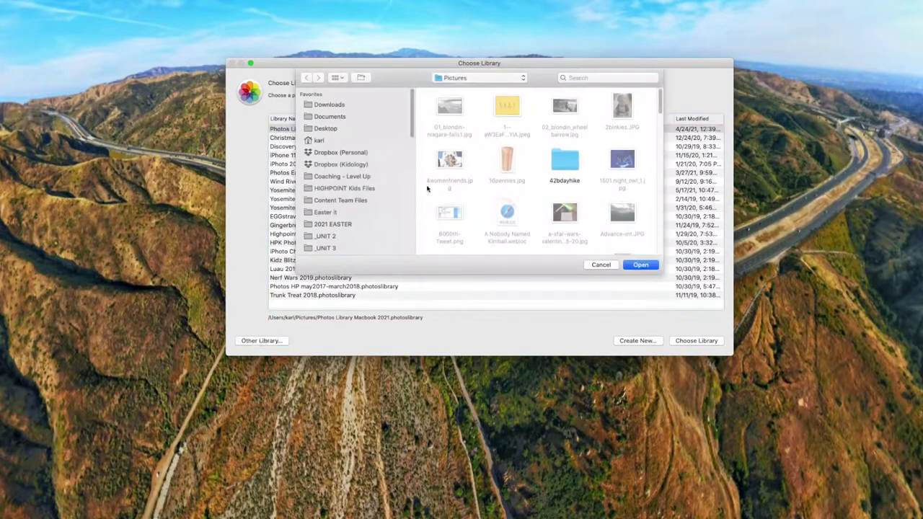
scroll(368, 126, down, 2)
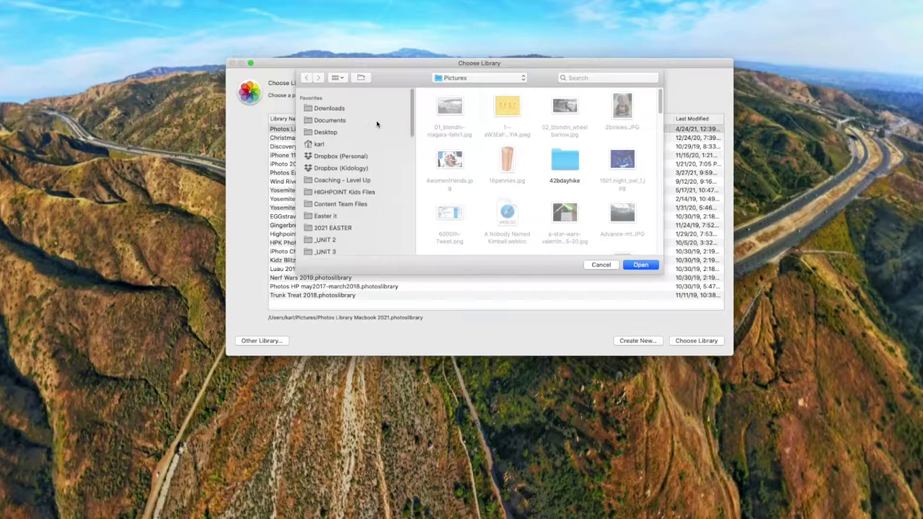
scroll(375, 133, down, 3)
scroll(382, 137, down, 3)
scroll(389, 141, down, 2)
scroll(389, 143, down, 2)
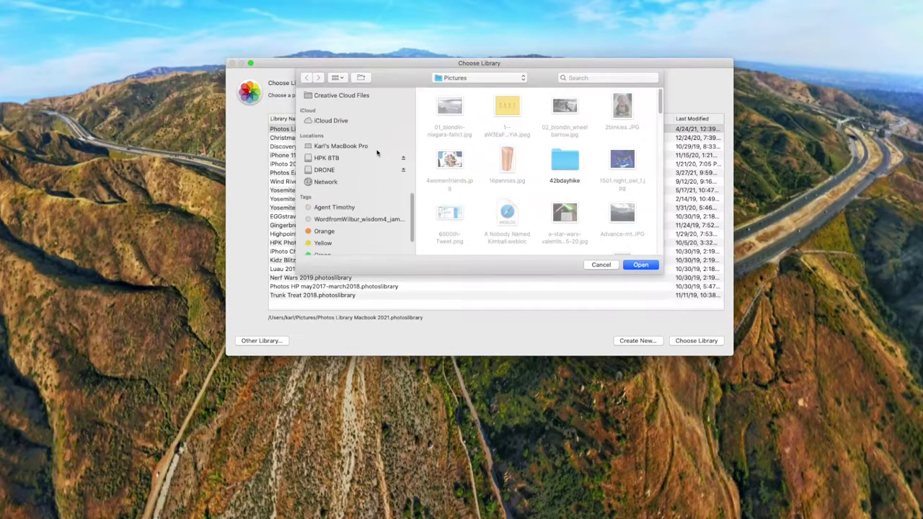
click(343, 163)
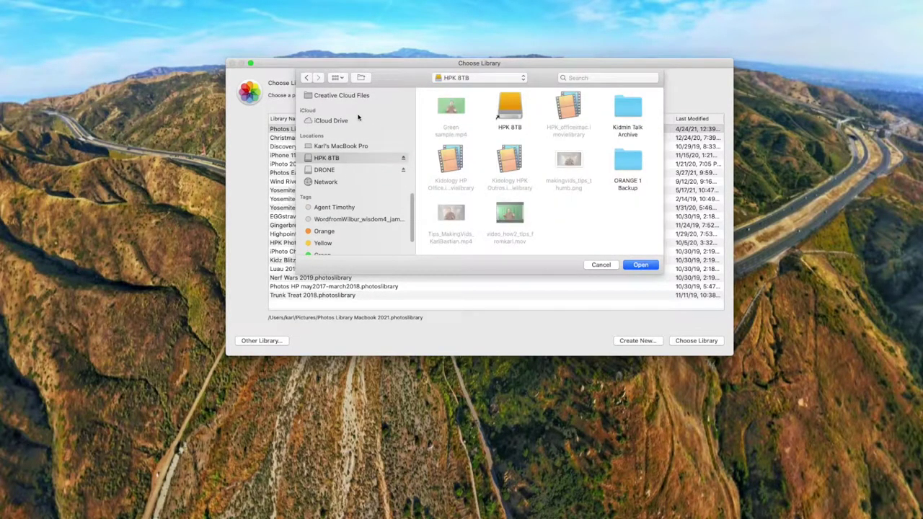
click(339, 78)
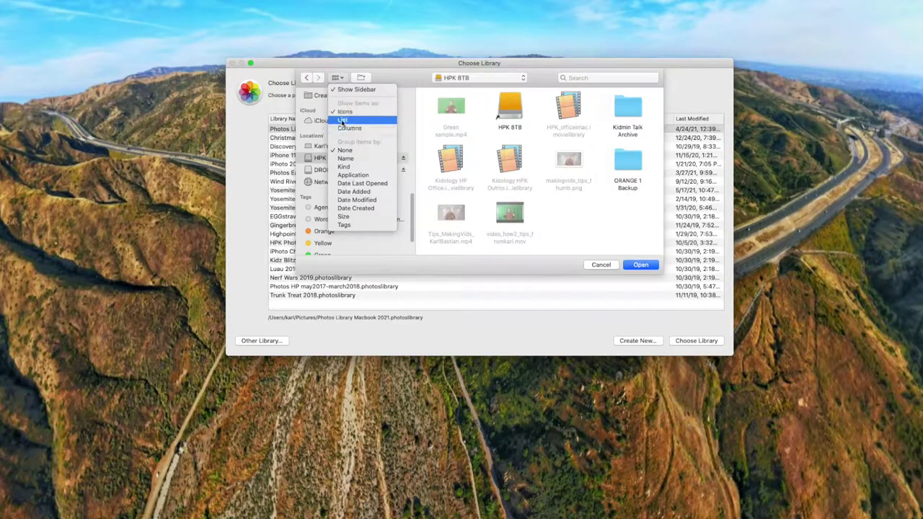
click(342, 120)
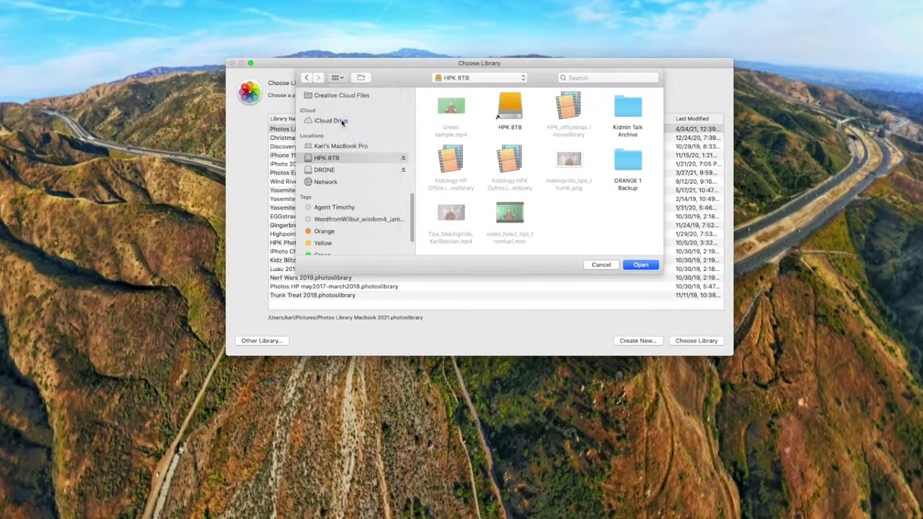
click(602, 267)
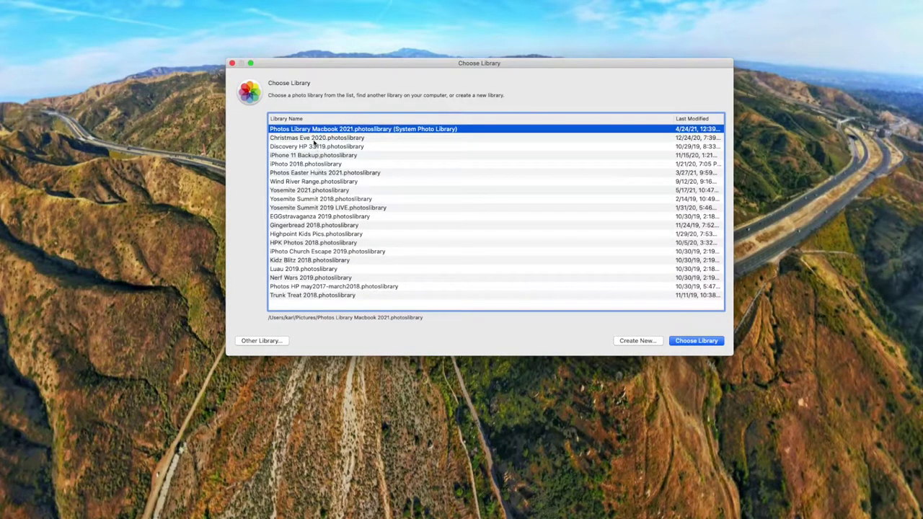
- Open the Yosemite 2021 library and nudge the Photos window down and right
click(303, 190)
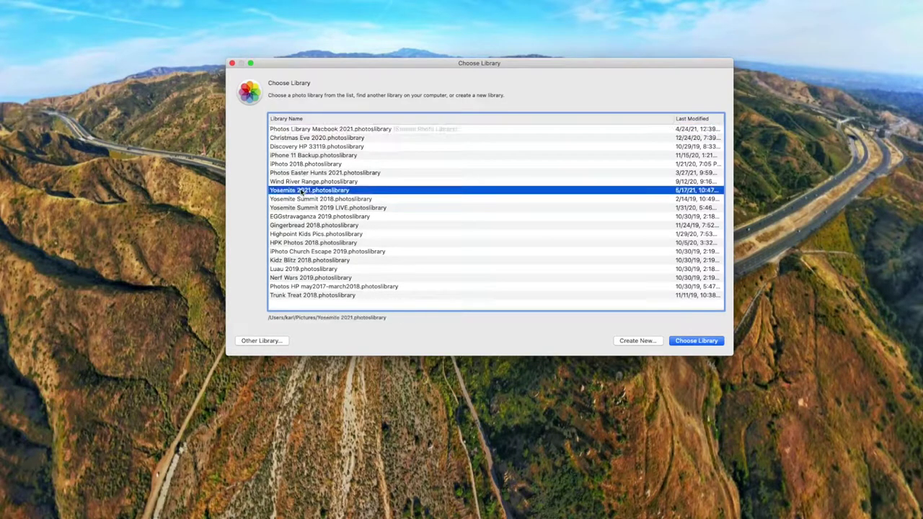
click(696, 341)
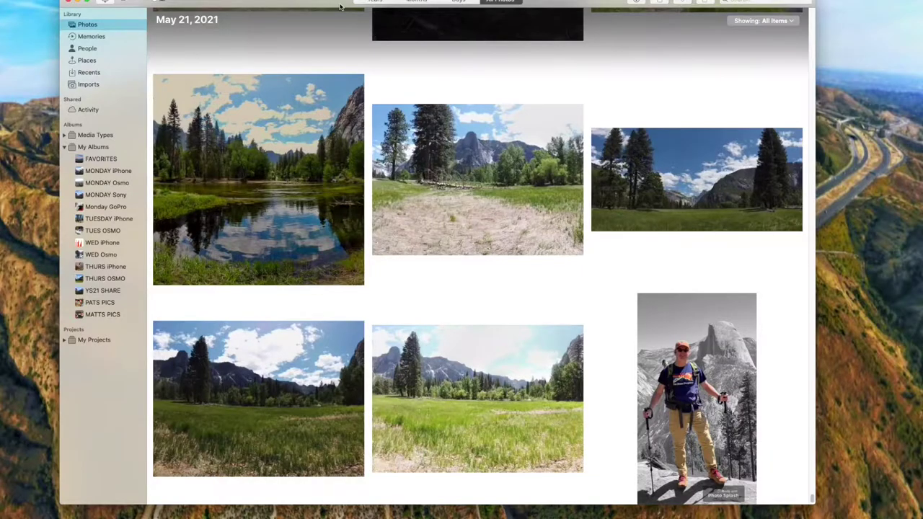
drag(341, 6, 359, 15)
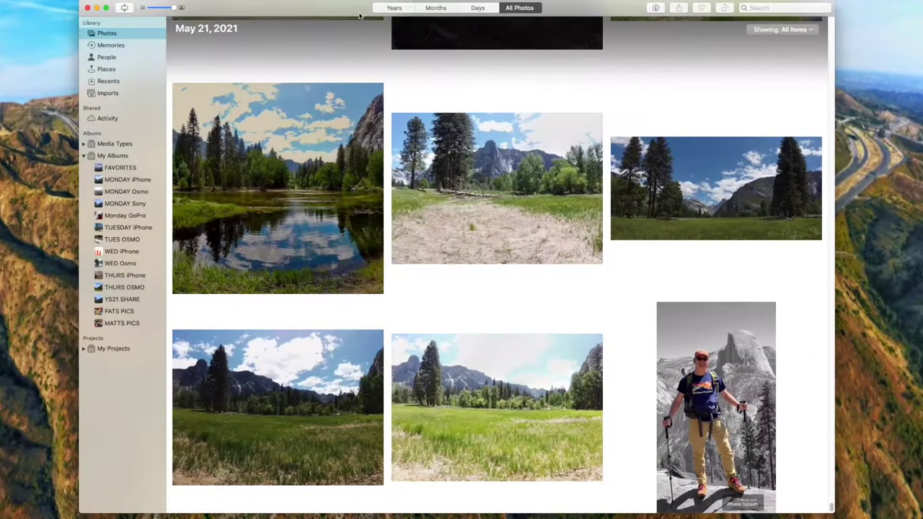
- View the trip albums in turn, from PATS PICS and MATTS PICS through MONDAY Osmo to FAVORITES
mouse_move(93, 147)
click(122, 311)
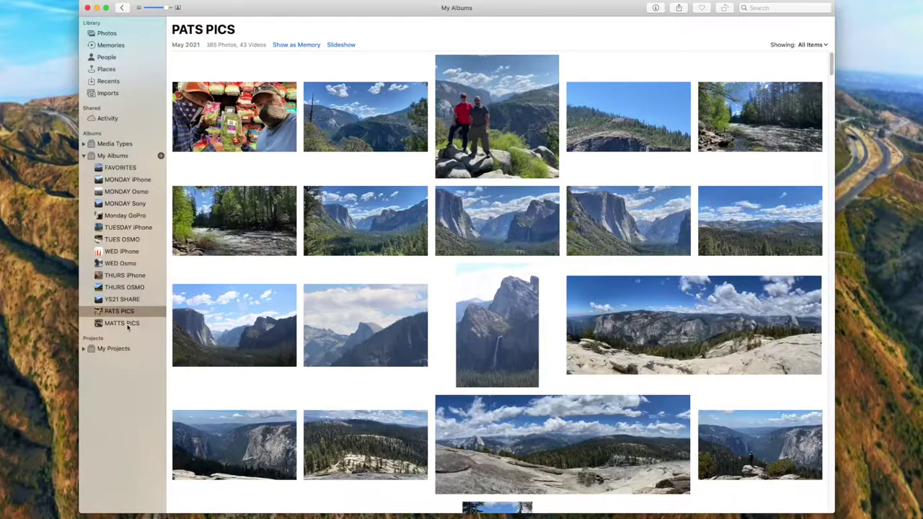
click(127, 324)
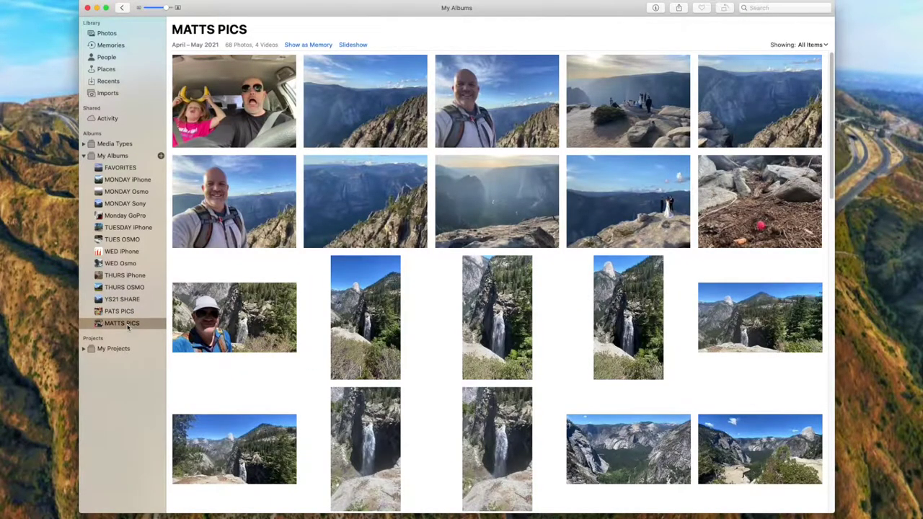
click(126, 251)
click(124, 239)
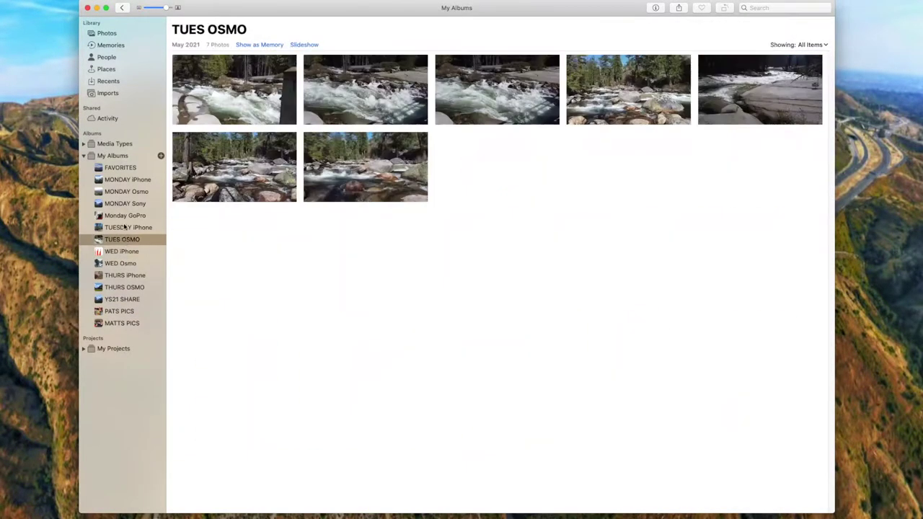
click(121, 216)
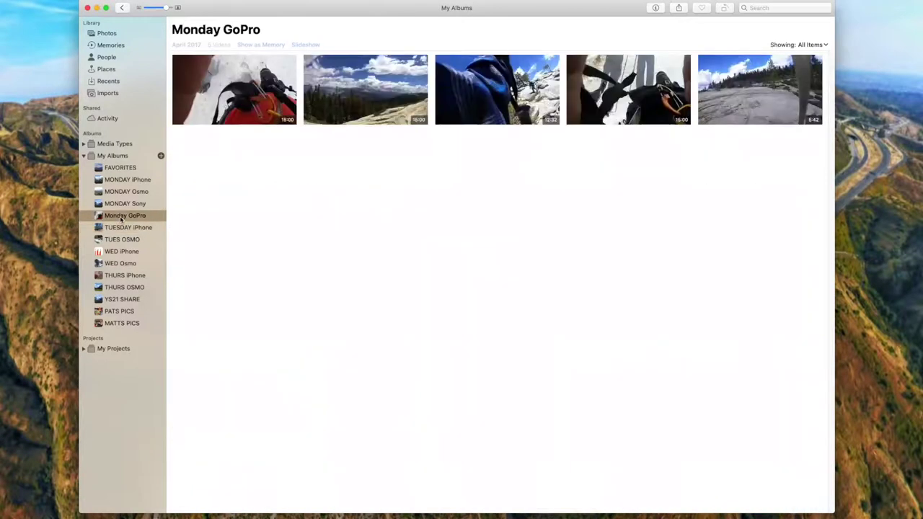
click(122, 204)
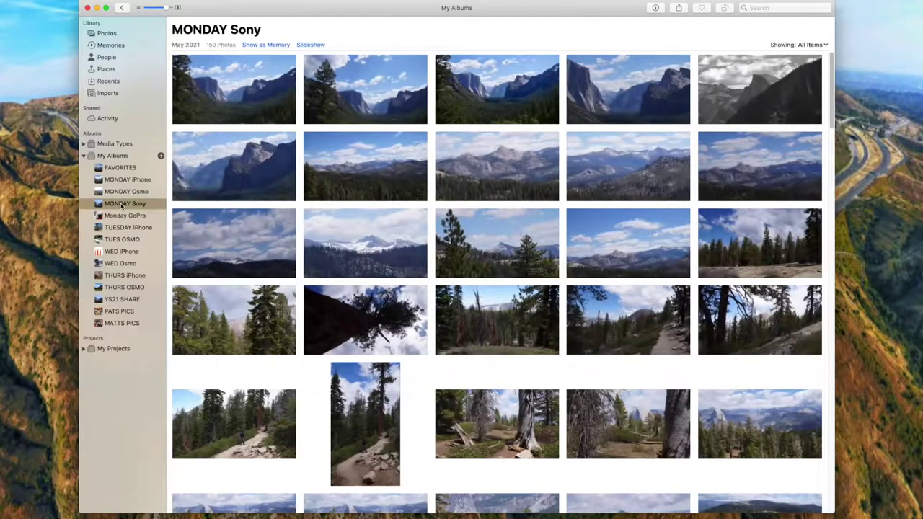
click(116, 180)
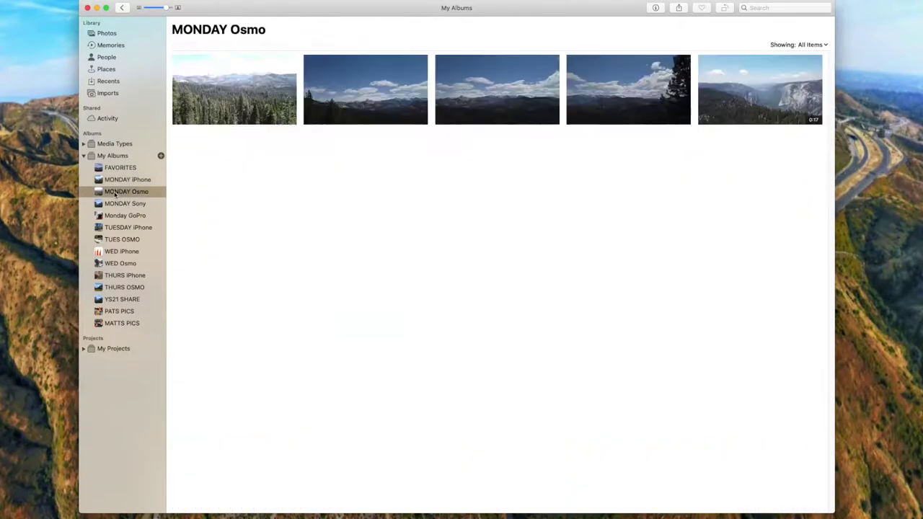
click(119, 168)
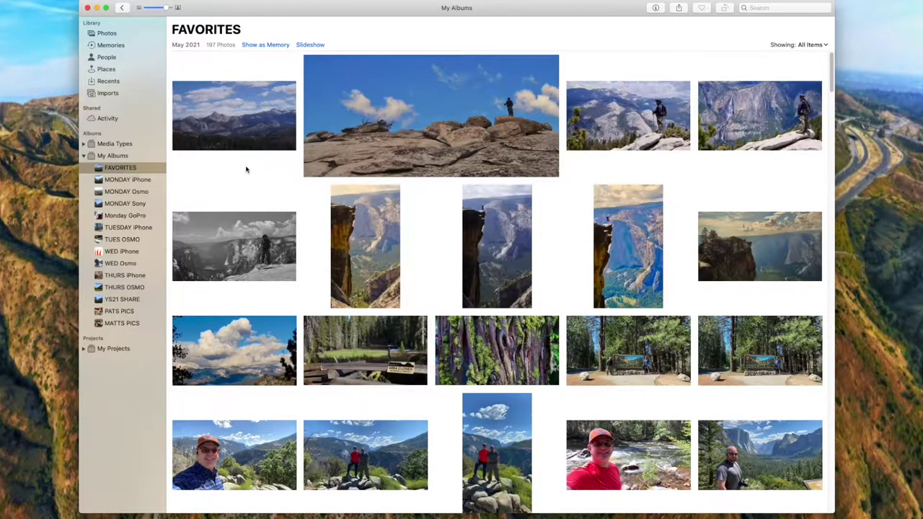
- Scroll through the 197-photo FAVORITES album, then quit Photos
scroll(245, 169, down, 5)
scroll(246, 169, down, 5)
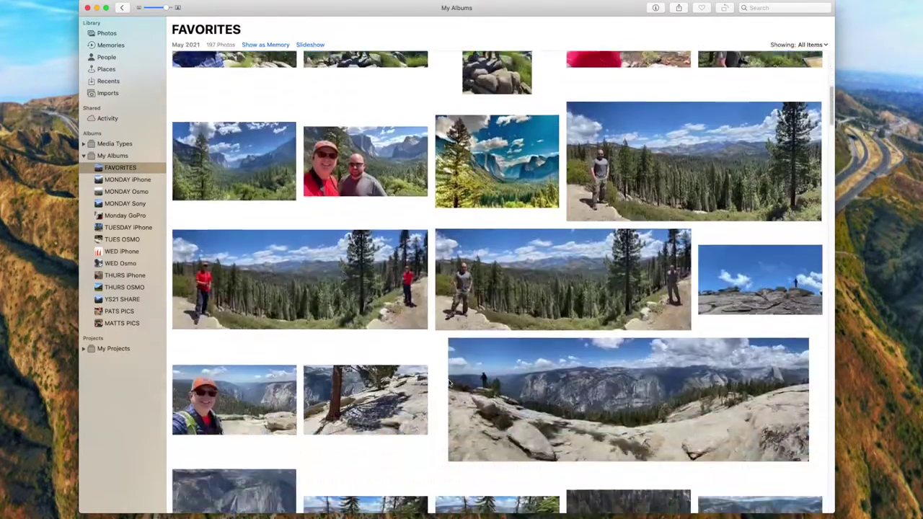
scroll(246, 169, down, 5)
scroll(449, 383, down, 5)
scroll(448, 383, down, 5)
scroll(448, 383, down, 5)
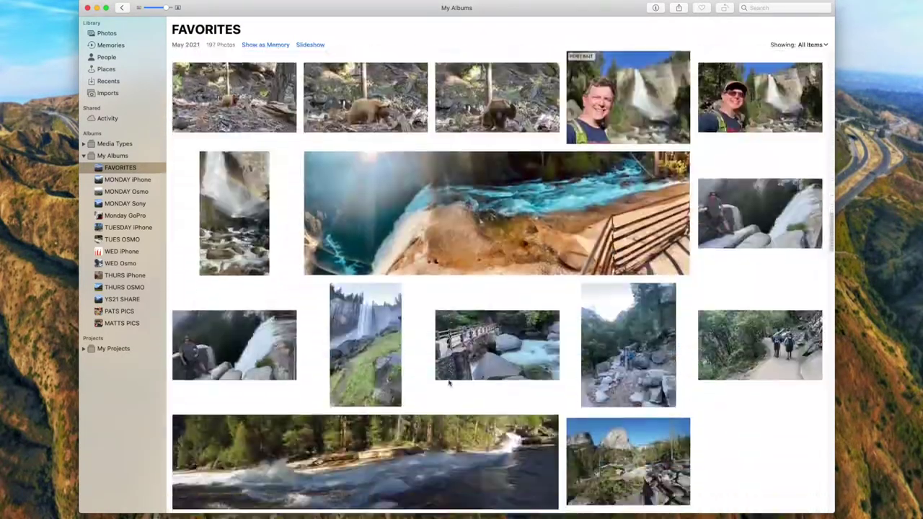
scroll(449, 382, down, 5)
scroll(448, 383, down, 5)
scroll(449, 383, down, 5)
scroll(449, 382, down, 5)
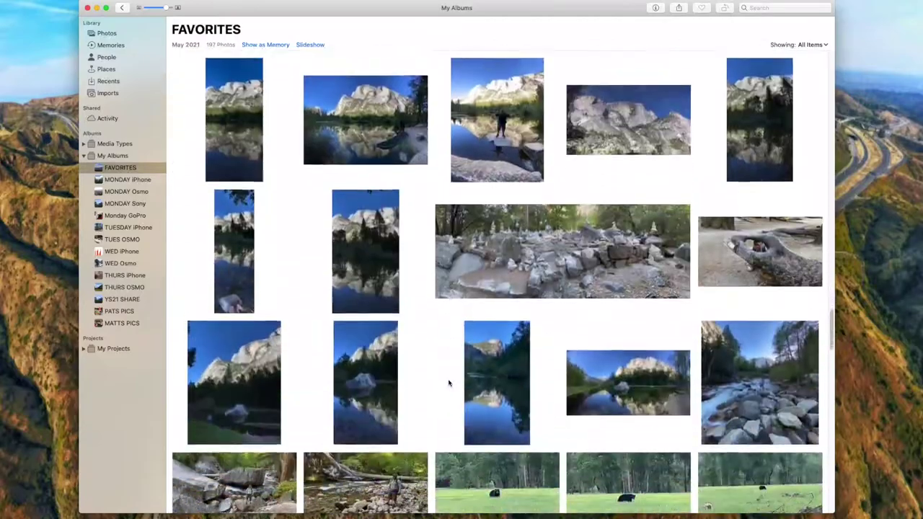
scroll(448, 383, down, 5)
scroll(448, 383, up, 5)
scroll(449, 383, up, 5)
scroll(449, 382, up, 5)
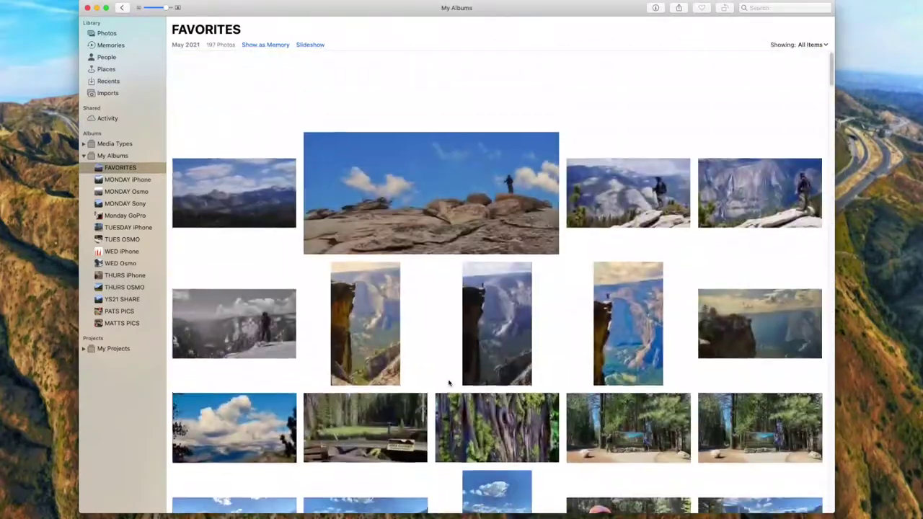
scroll(375, 339, up, 3)
key(super+q)
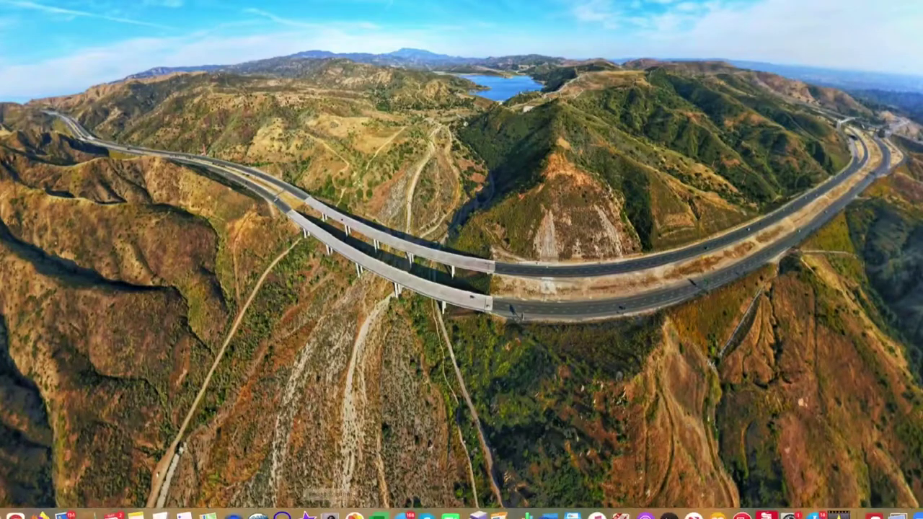
- Relaunch Photos with the library chooser and open Trunk Treat 2018.photoslibrary
alt+click(354, 509)
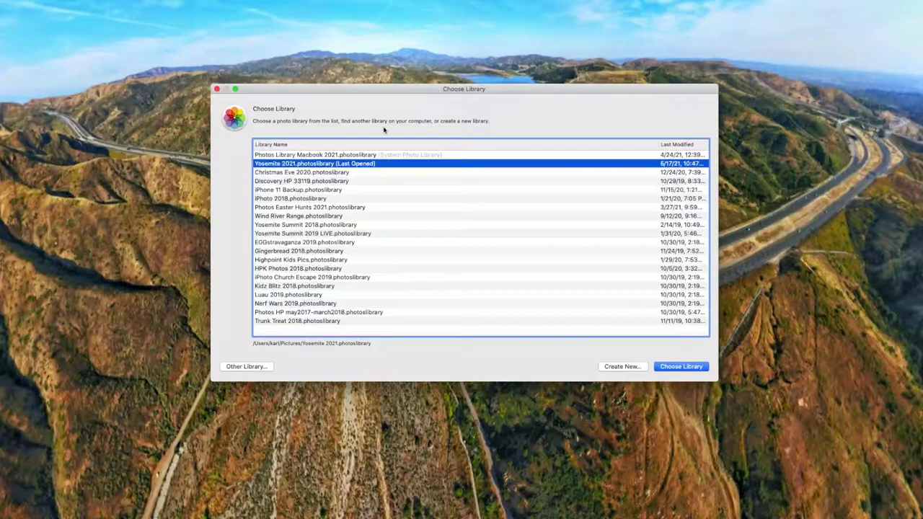
click(277, 321)
click(665, 367)
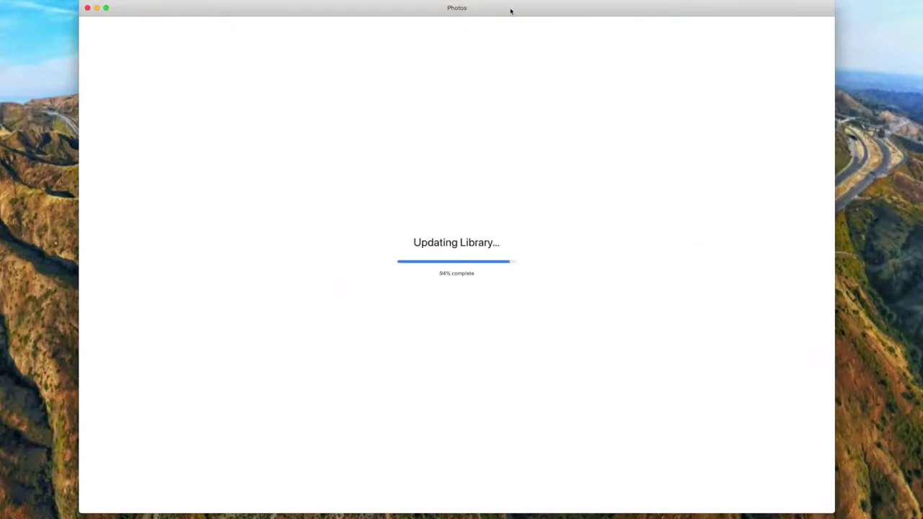
drag(511, 11, 535, 17)
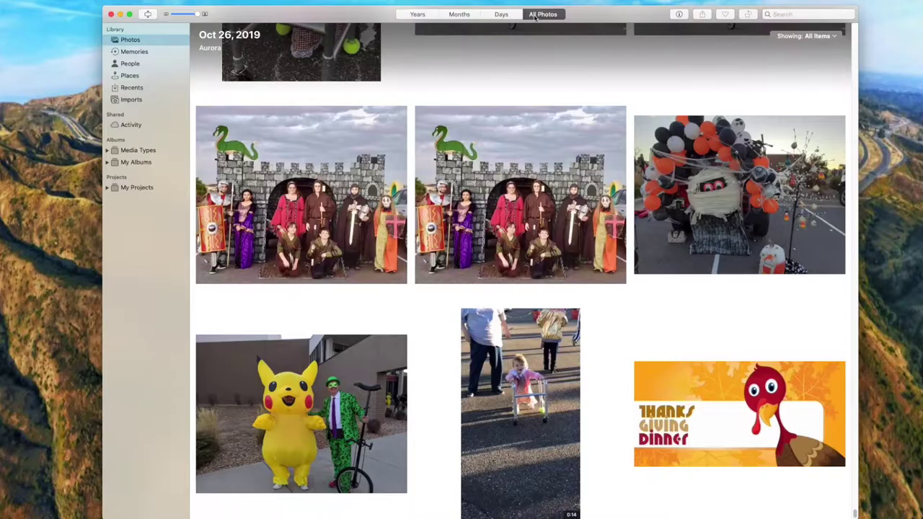
- Scroll up and down through the Halloween library's photos
scroll(376, 146, down, 10)
scroll(376, 146, up, 3)
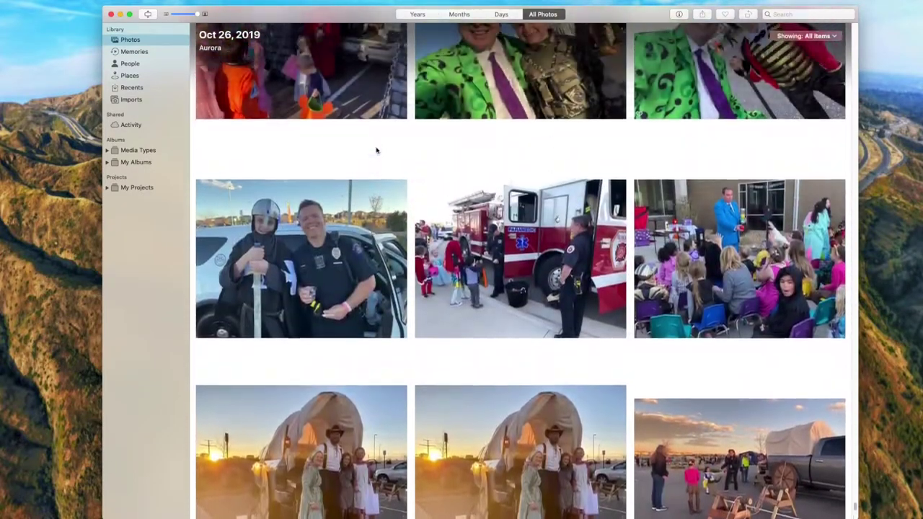
scroll(375, 150, up, 8)
scroll(375, 150, up, 3)
scroll(376, 149, up, 2)
scroll(375, 150, up, 7)
scroll(375, 150, down, 3)
scroll(376, 150, down, 3)
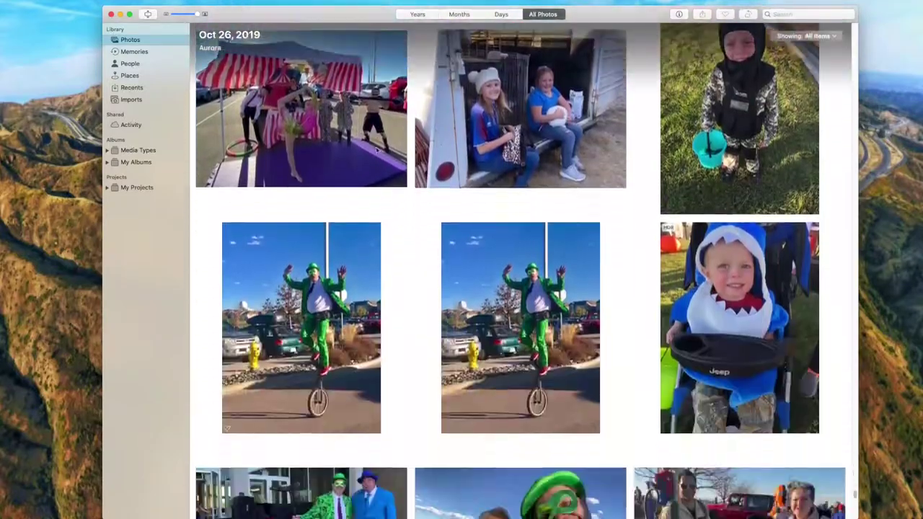
scroll(375, 150, down, 2)
scroll(375, 149, down, 5)
scroll(376, 149, down, 5)
scroll(375, 149, up, 2)
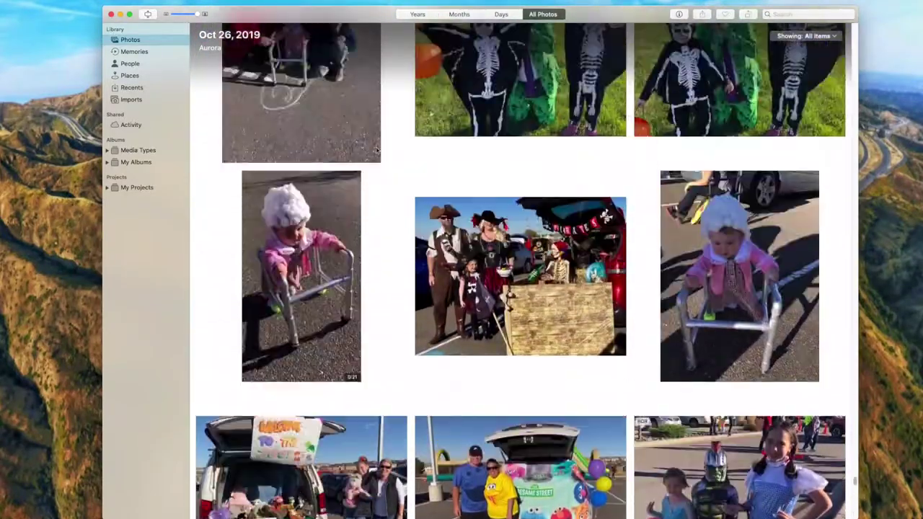
scroll(375, 150, up, 3)
scroll(376, 150, up, 1)
scroll(375, 151, up, 8)
scroll(376, 159, up, 3)
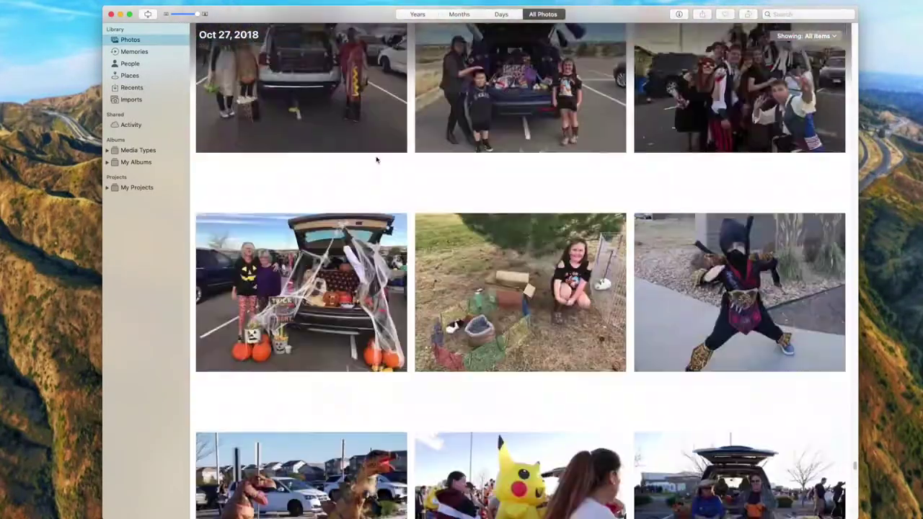
scroll(376, 158, up, 5)
scroll(346, 156, up, 3)
scroll(288, 153, up, 5)
scroll(220, 149, up, 2)
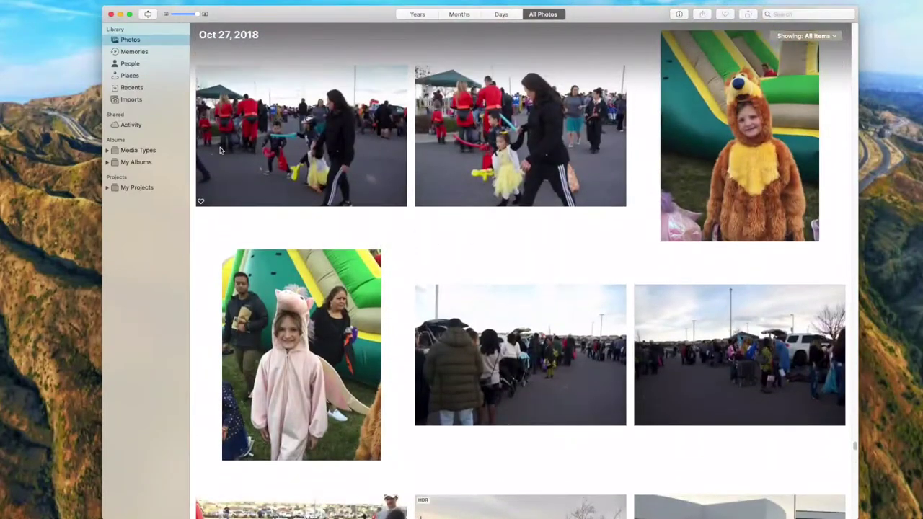
- Expand My Albums, view 2019 Pics 1, Video 2, Video 1, Sara and Drone, then return to all photos
click(107, 163)
click(137, 186)
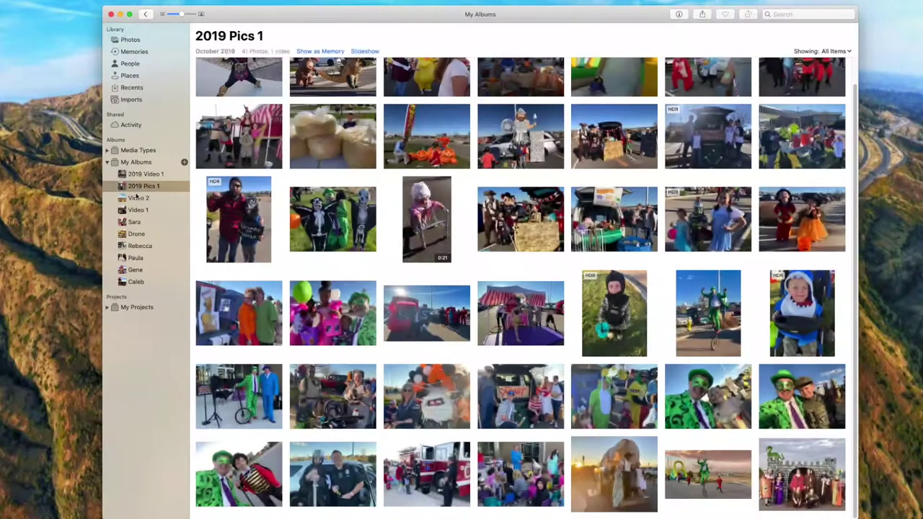
click(138, 198)
click(136, 210)
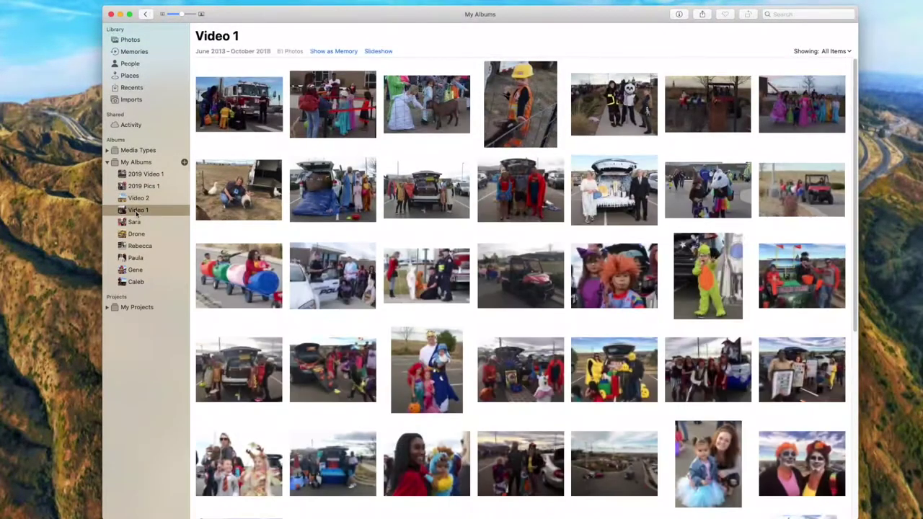
click(134, 222)
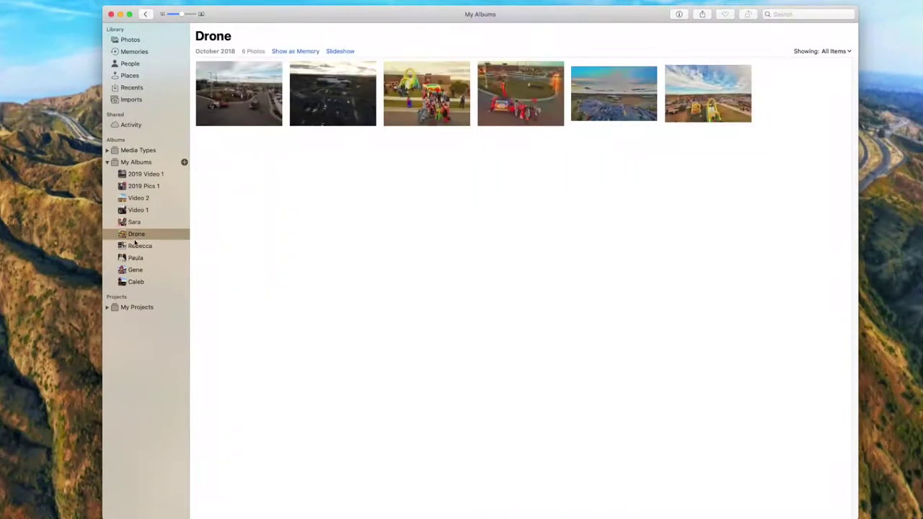
click(134, 247)
click(130, 40)
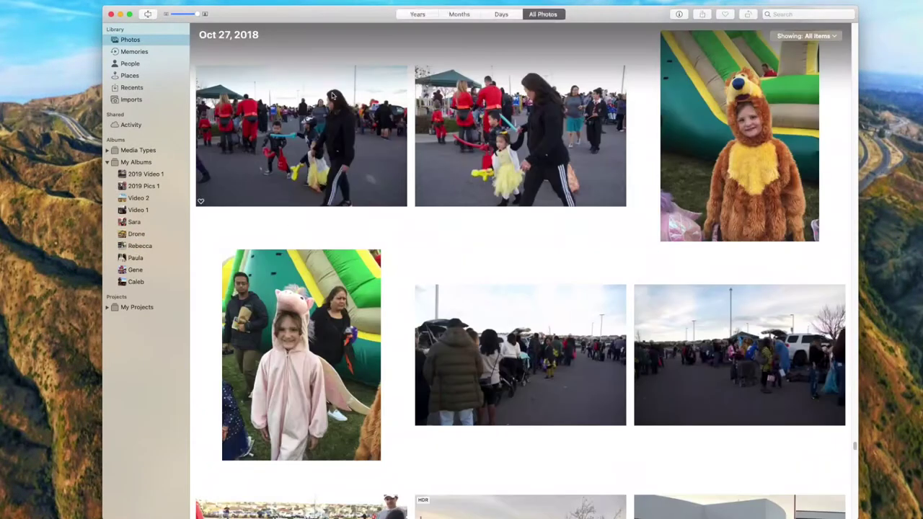
- Scroll to the firefighter candy photo, view it full size, then return to the grid
scroll(447, 130, down, 2)
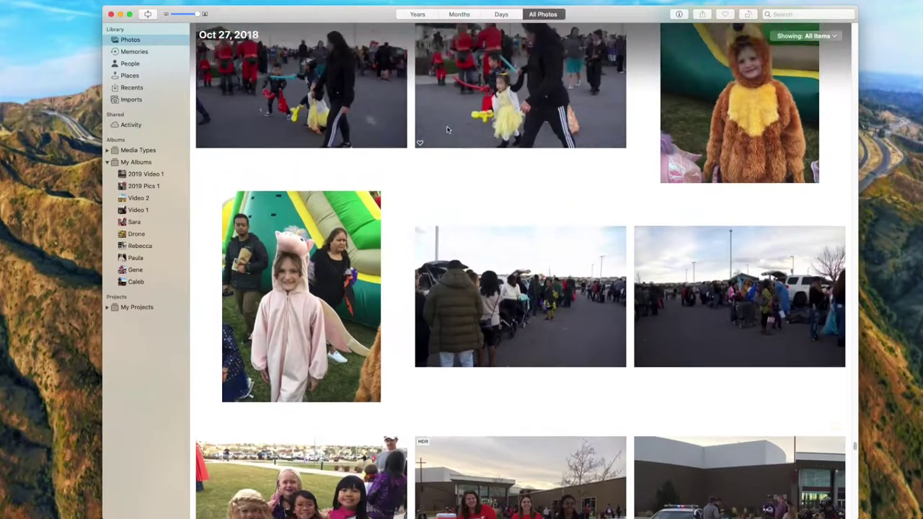
scroll(447, 130, up, 3)
scroll(447, 130, down, 5)
scroll(454, 123, down, 5)
scroll(461, 111, down, 5)
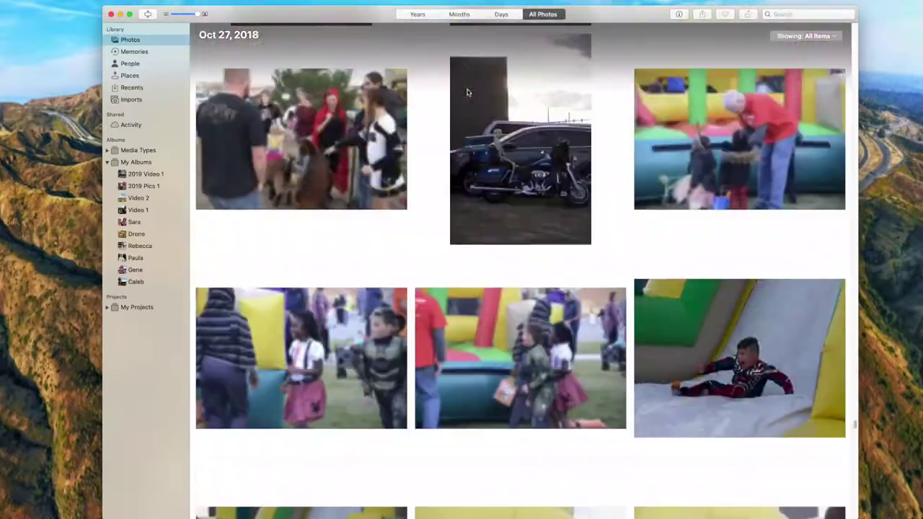
scroll(468, 102, down, 5)
scroll(465, 100, down, 5)
scroll(461, 98, down, 5)
scroll(455, 96, down, 5)
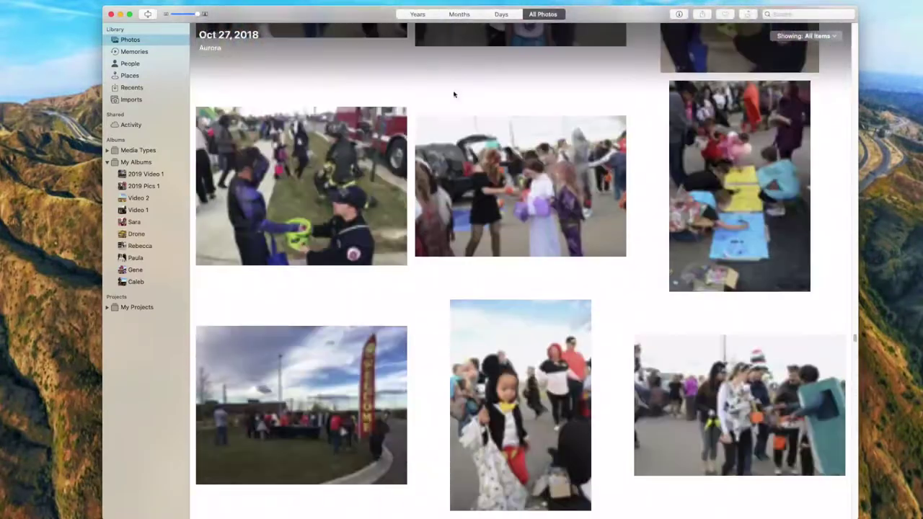
double_click(350, 124)
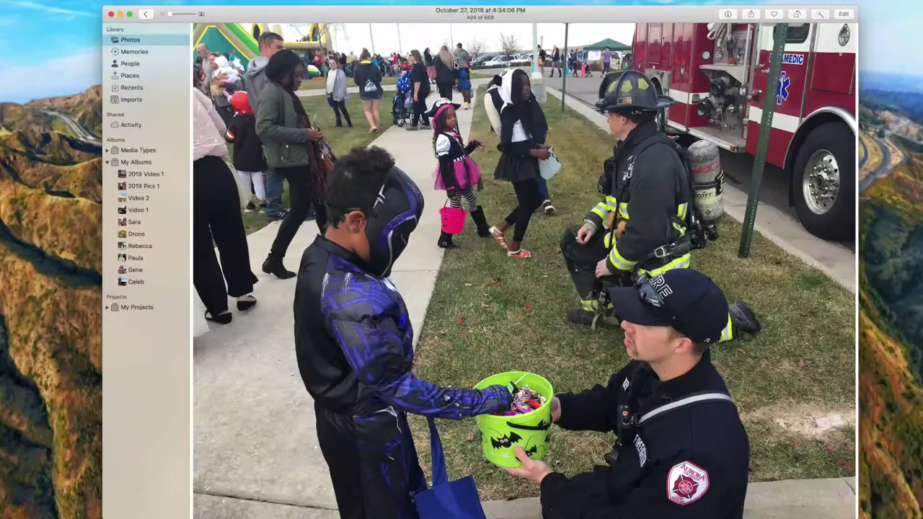
key(Escape)
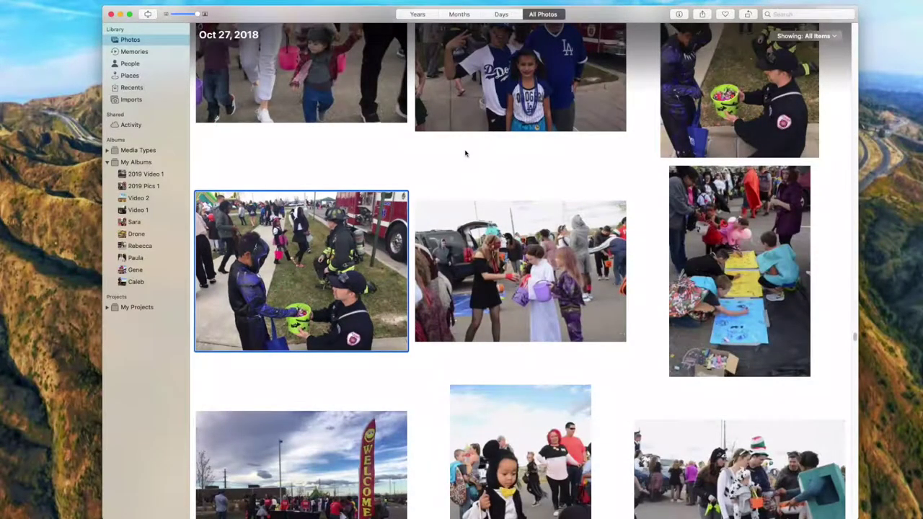
- Scroll further down the photo grid, then quit Photos
scroll(465, 153, down, 5)
scroll(465, 153, down, 3)
scroll(465, 153, down, 5)
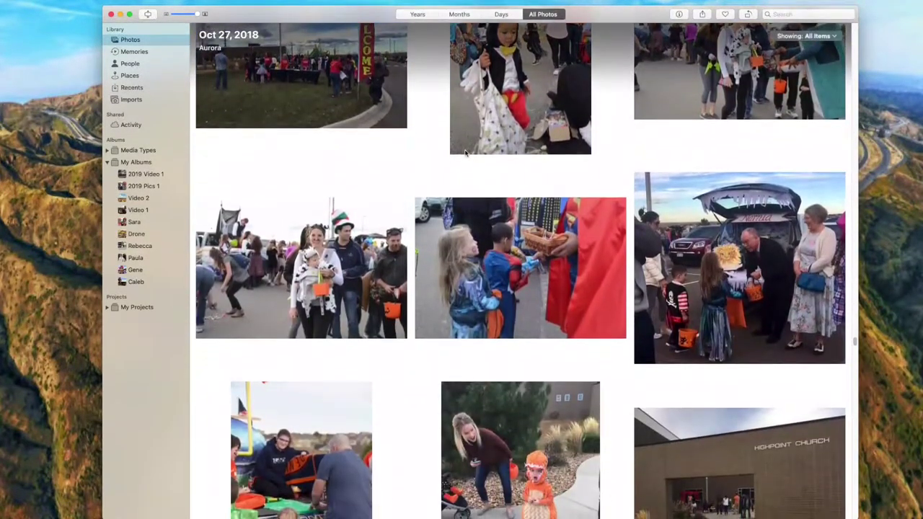
key(super+q)
mouse_move(354, 509)
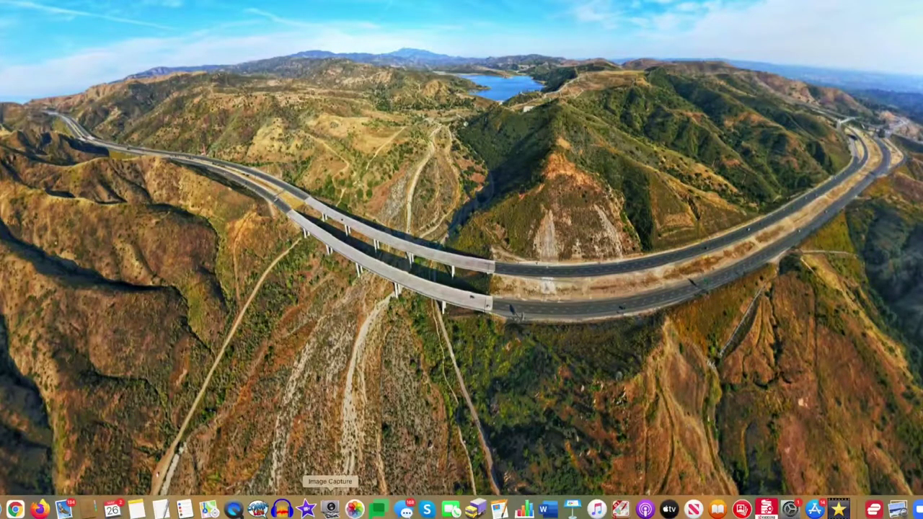
- Relaunch Photos and open Nerf Wars 2019.photoslibrary from the chooser, showing its May 10, 2019 photos
alt+click(354, 510)
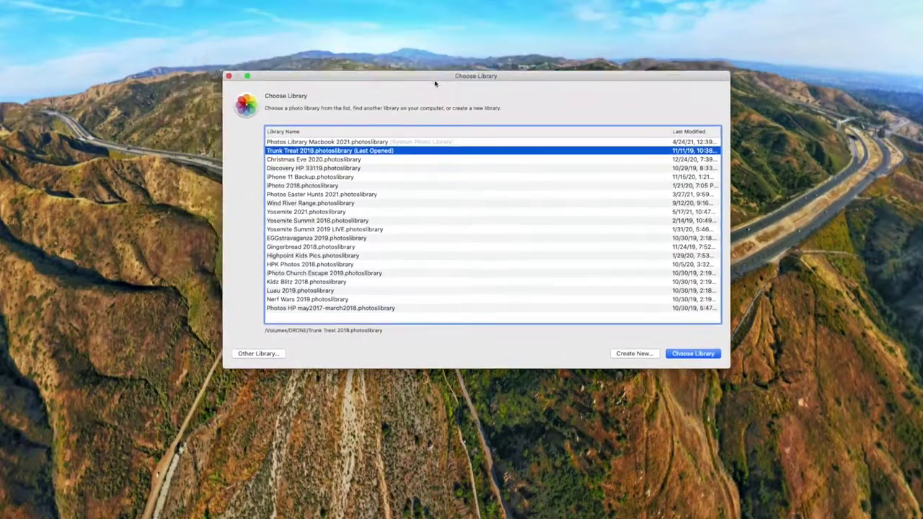
drag(434, 80, 450, 112)
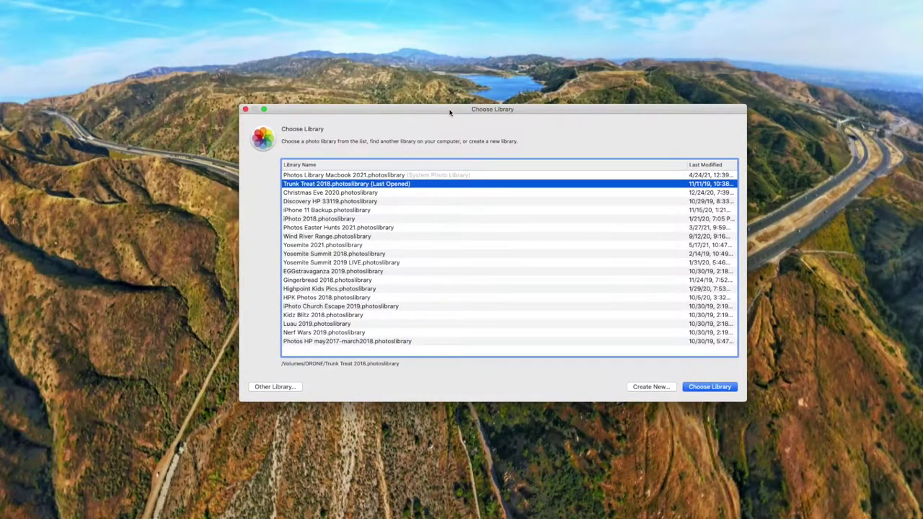
click(335, 325)
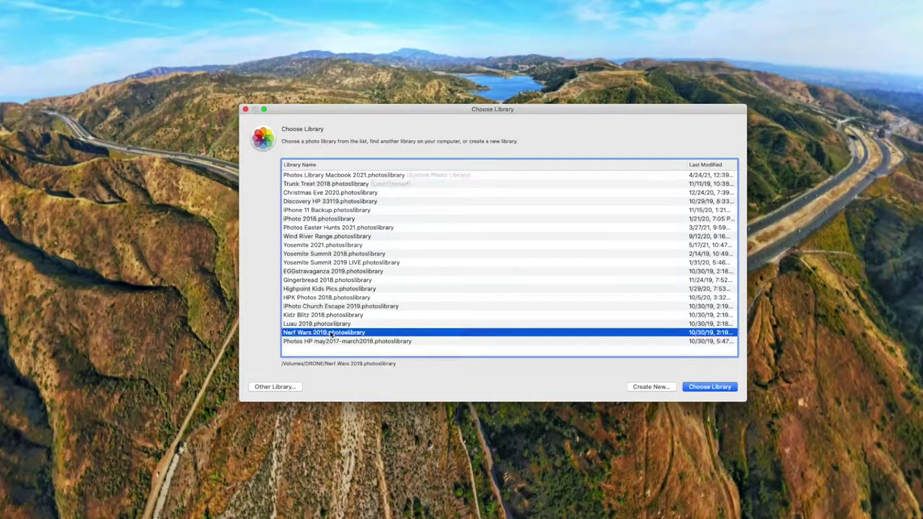
click(708, 388)
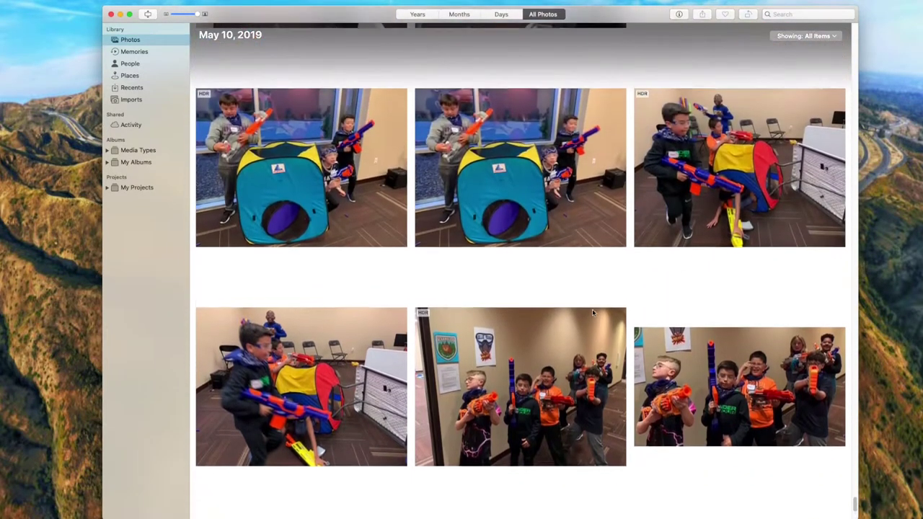
scroll(592, 309, up, 5)
- Open the playhouse photo full size, then return to the photo grid
scroll(592, 308, up, 2)
scroll(588, 274, up, 4)
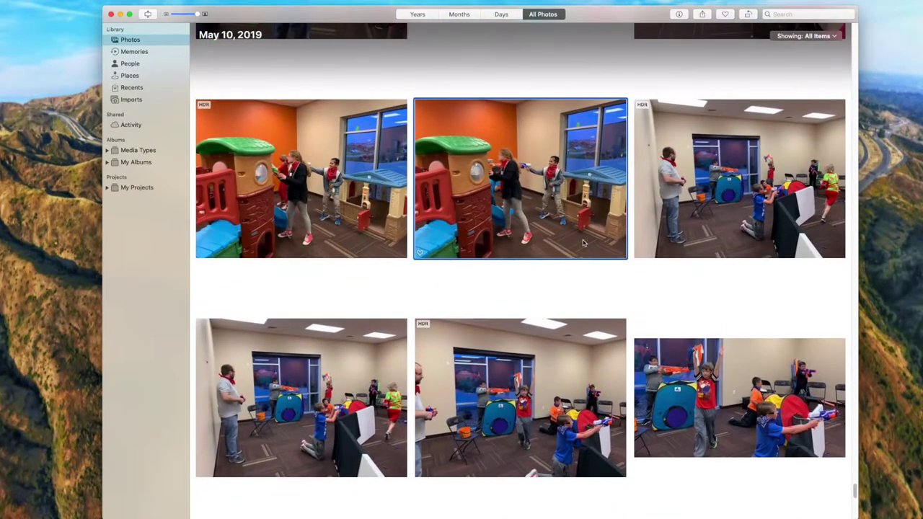
double_click(584, 243)
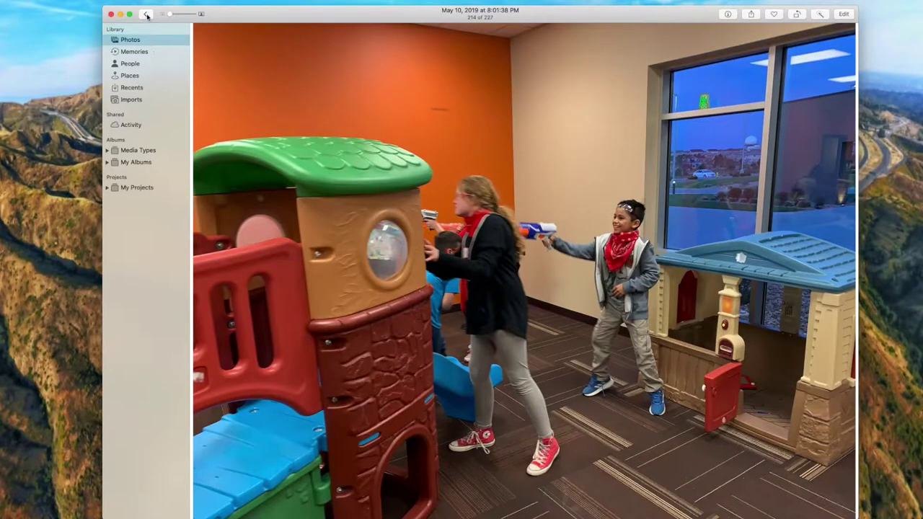
click(146, 14)
- Scroll up through the May 10, 2019 Nerf party photos and back down again
scroll(340, 225, up, 5)
scroll(340, 225, up, 5)
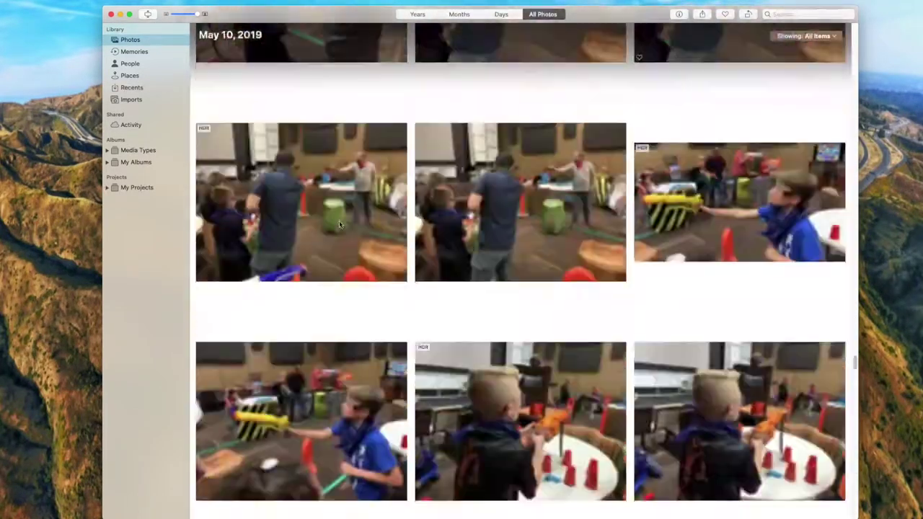
scroll(340, 225, up, 5)
scroll(339, 225, up, 5)
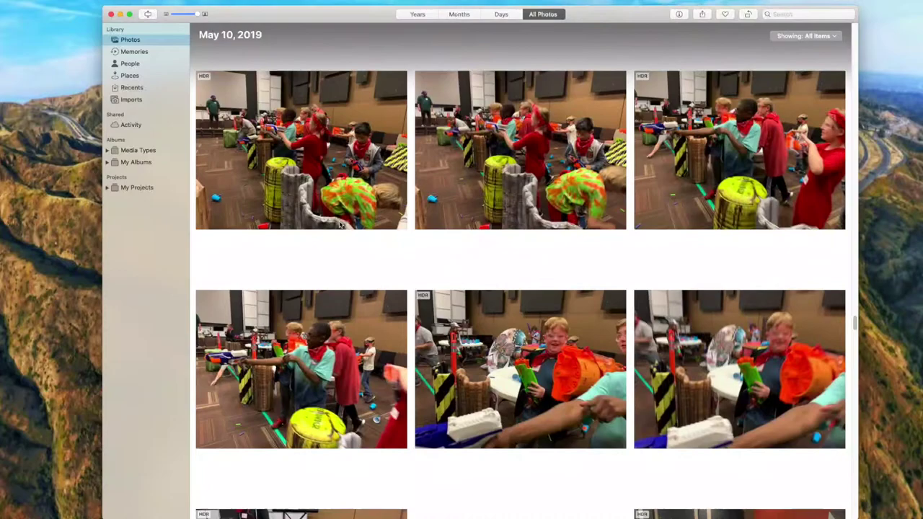
scroll(339, 225, up, 5)
scroll(339, 225, up, 5)
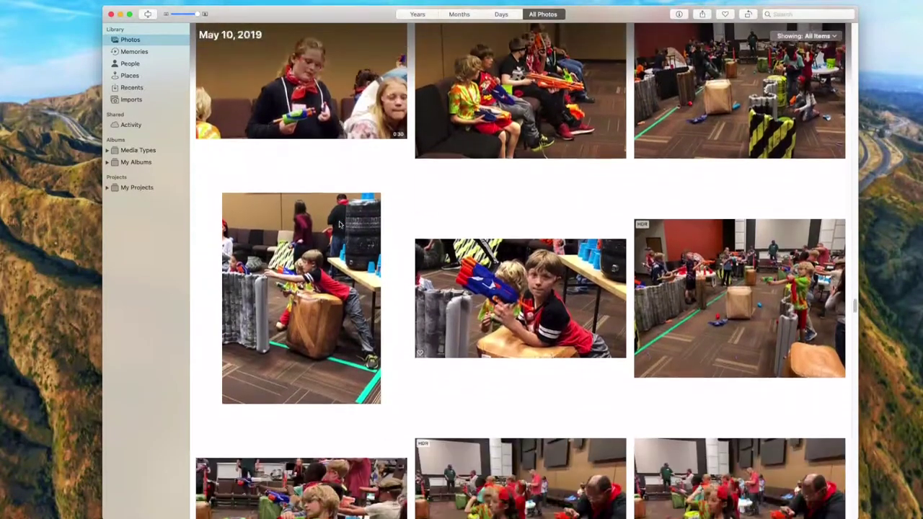
scroll(339, 225, up, 5)
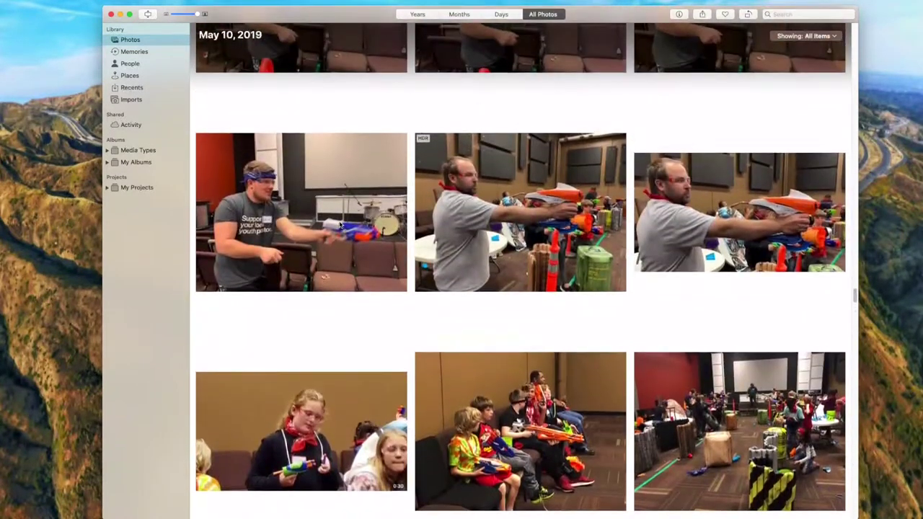
scroll(339, 225, up, 5)
scroll(340, 225, up, 5)
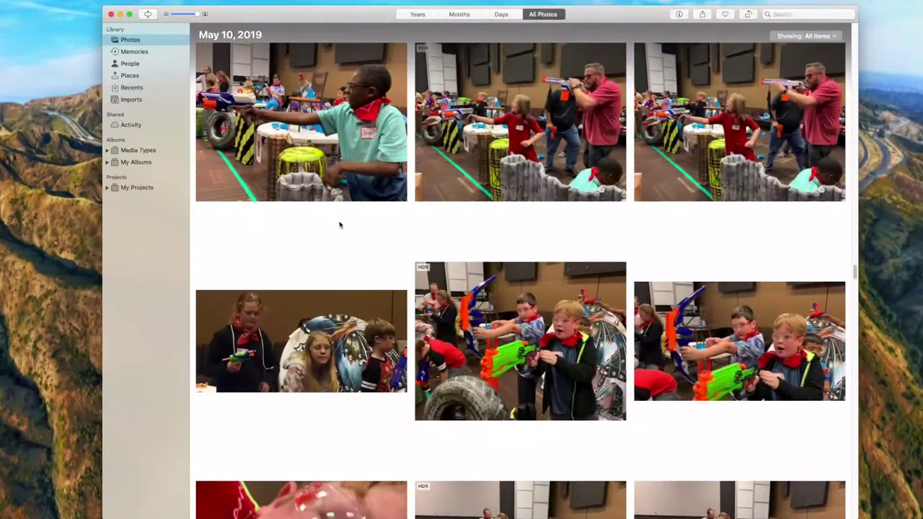
scroll(339, 225, up, 5)
scroll(340, 225, up, 5)
scroll(340, 225, up, 5)
scroll(340, 225, up, 5)
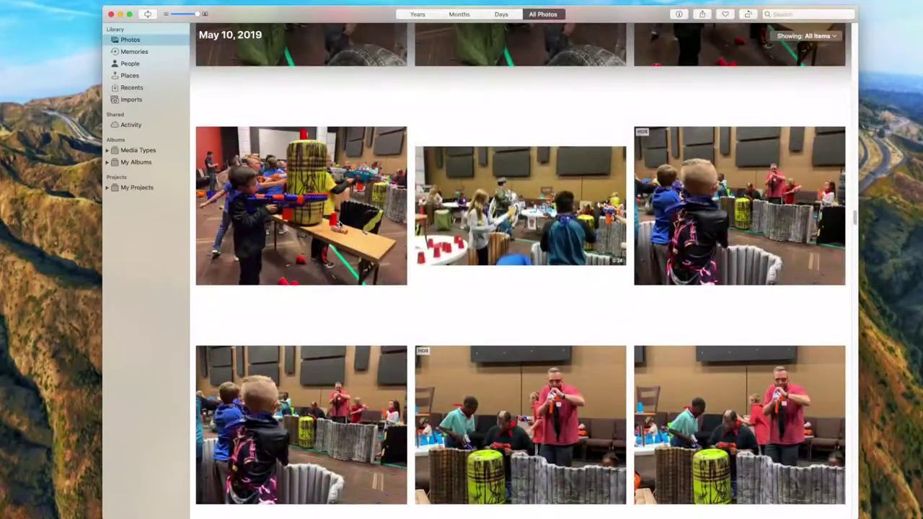
scroll(339, 225, up, 5)
scroll(339, 225, up, 5)
scroll(340, 225, up, 5)
scroll(340, 225, up, 5)
scroll(340, 225, up, 5)
scroll(340, 225, up, 5)
scroll(340, 225, up, 5)
scroll(339, 227, up, 5)
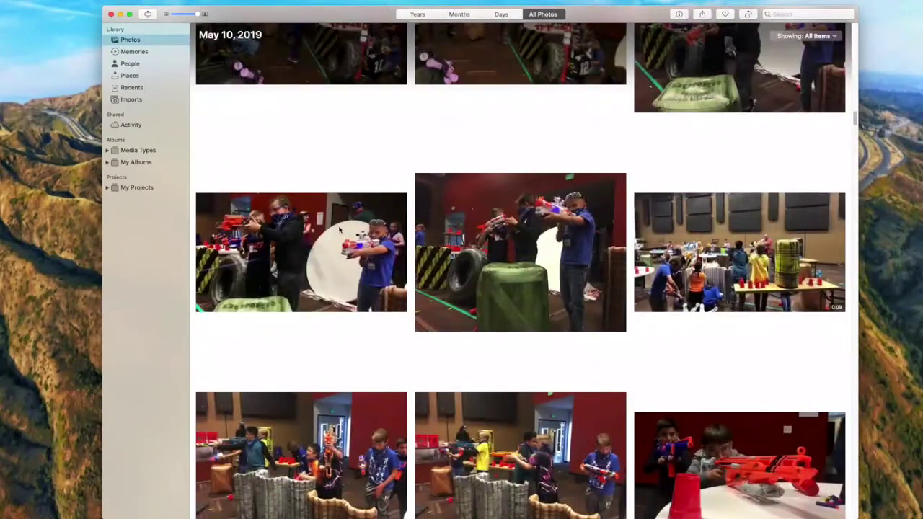
scroll(339, 230, up, 5)
scroll(340, 230, up, 5)
scroll(339, 230, down, 5)
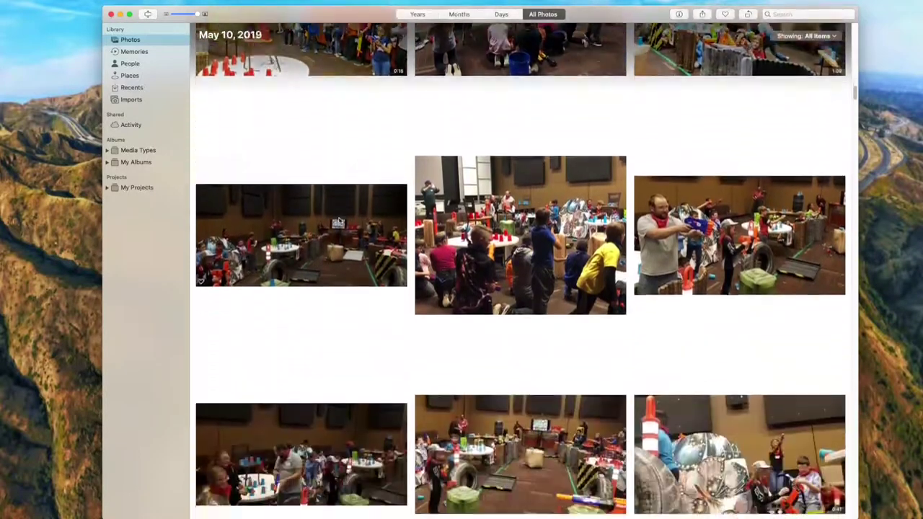
scroll(339, 228, down, 5)
scroll(338, 225, down, 5)
scroll(339, 220, down, 5)
scroll(339, 221, down, 5)
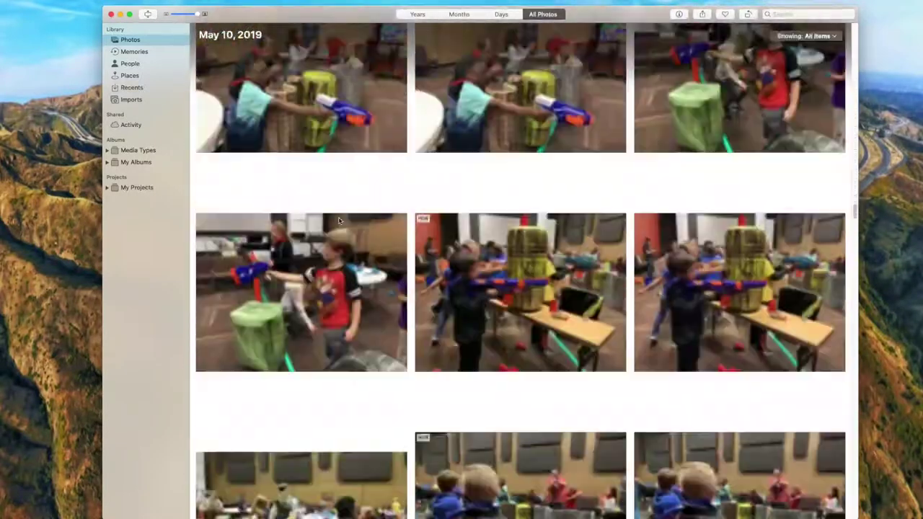
scroll(339, 221, down, 5)
scroll(339, 221, down, 5)
scroll(339, 220, down, 5)
scroll(339, 221, down, 5)
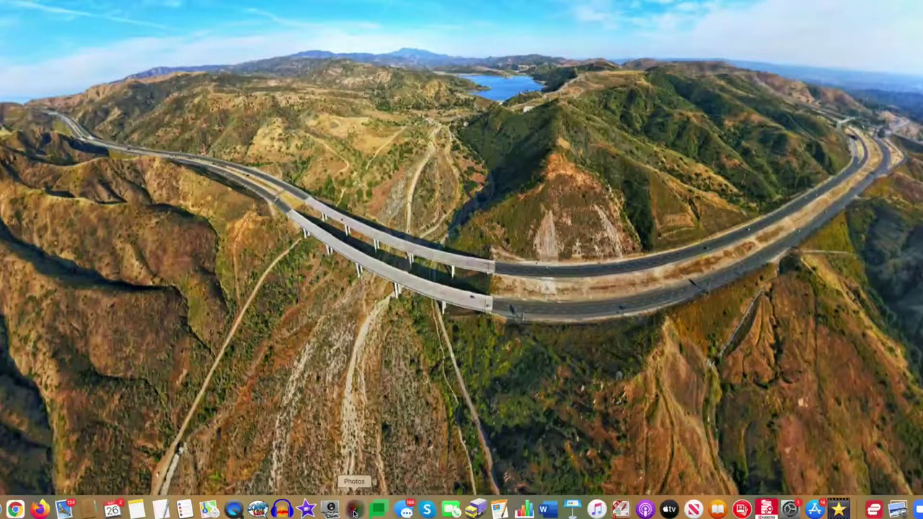
- Launch Photos with the library chooser and open the EGGstravaganza 2019 library
alt+click(354, 504)
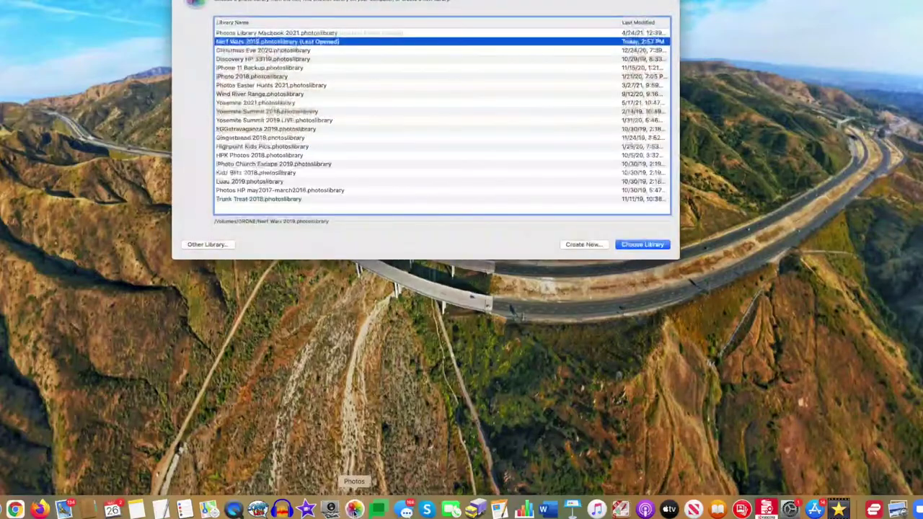
click(257, 95)
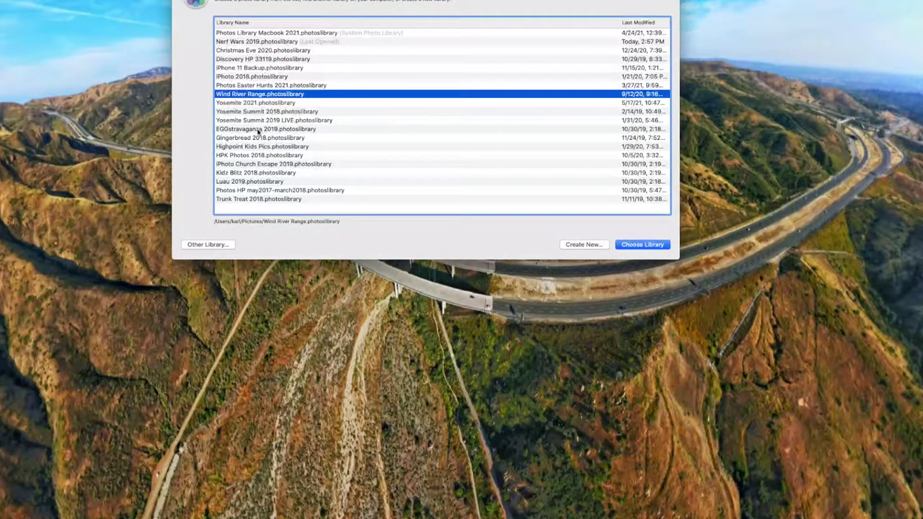
click(258, 130)
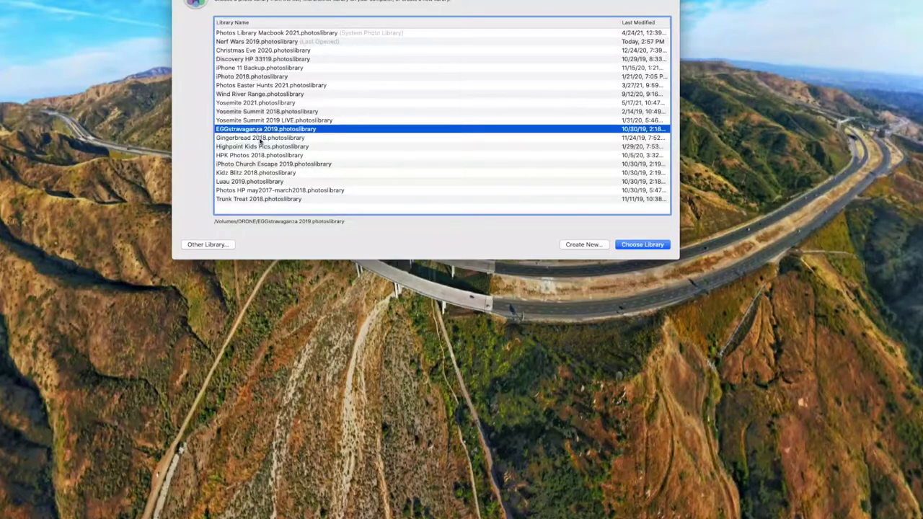
click(260, 138)
click(272, 133)
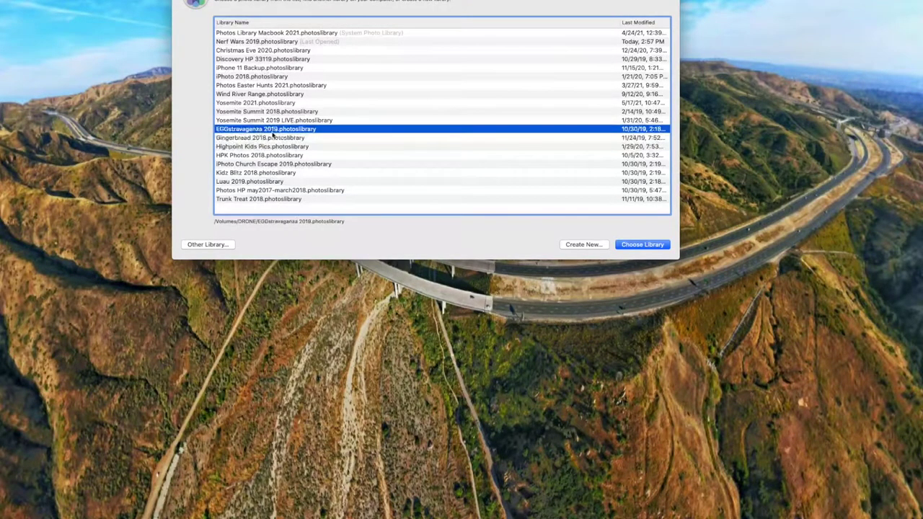
click(632, 244)
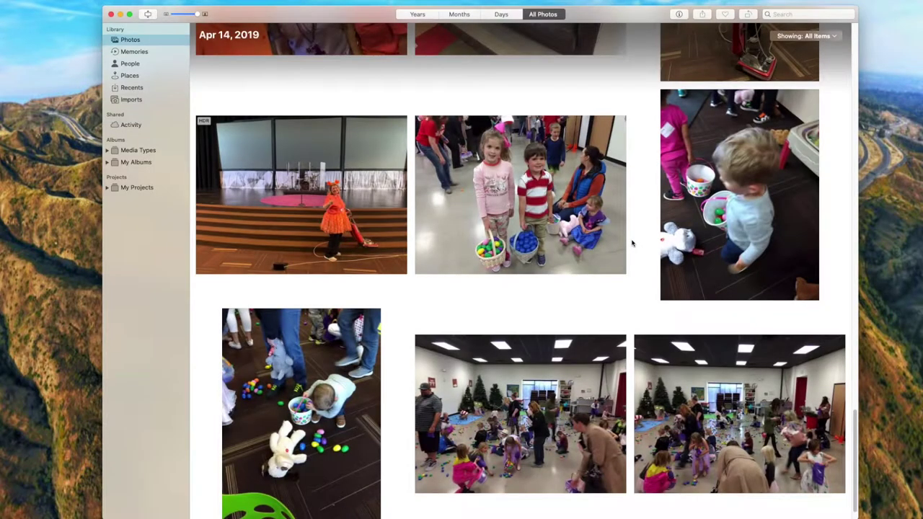
- Scroll through the library's April 14, 2019 Easter photos
scroll(635, 264, up, 1)
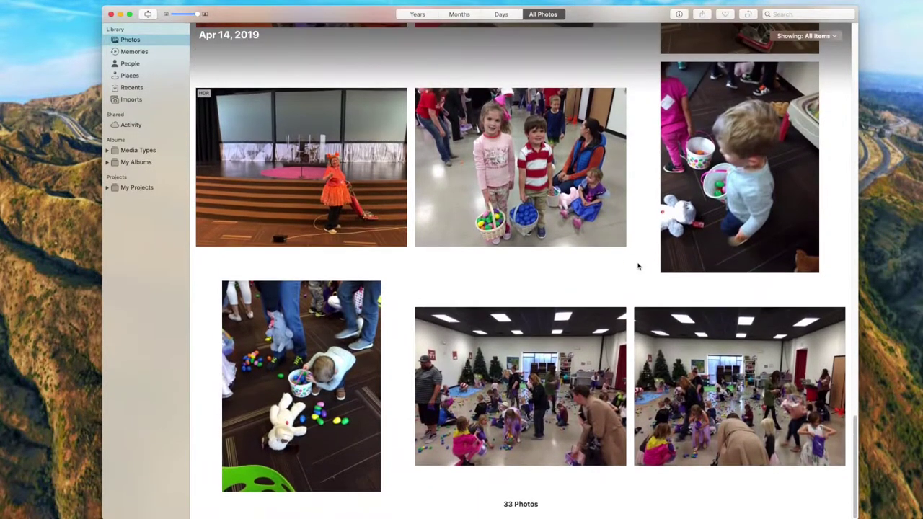
scroll(635, 263, up, 5)
scroll(636, 277, up, 5)
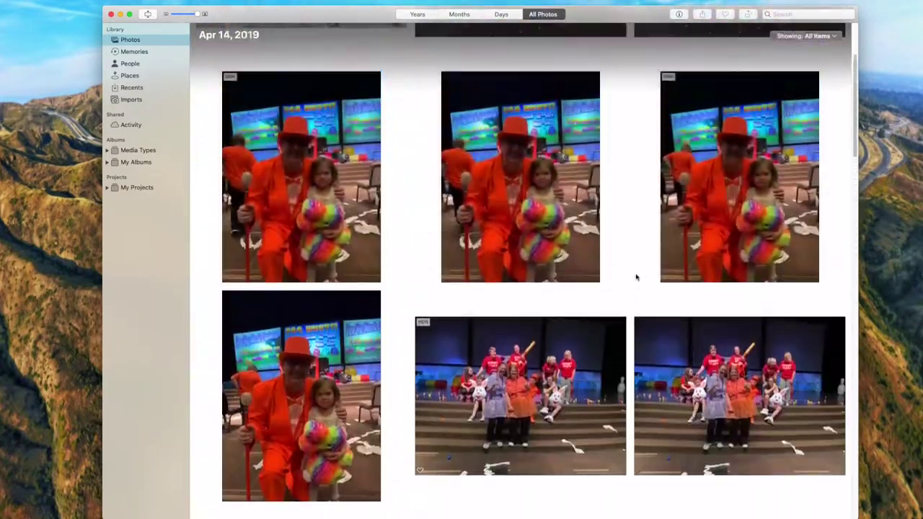
scroll(636, 277, up, 3)
scroll(636, 277, up, 2)
scroll(636, 277, down, 8)
scroll(634, 272, down, 2)
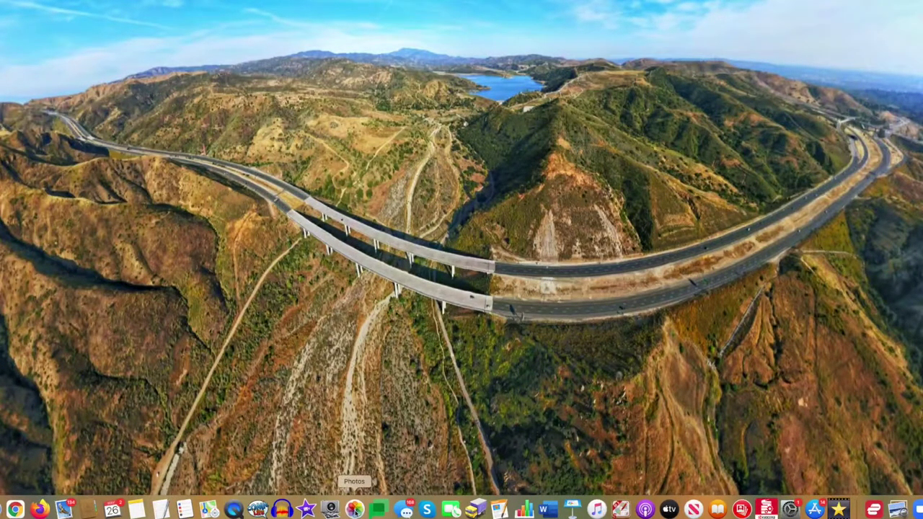
- Start a new photo library on the HPK 8TB drive named 'DemoLibary'
alt+click(354, 509)
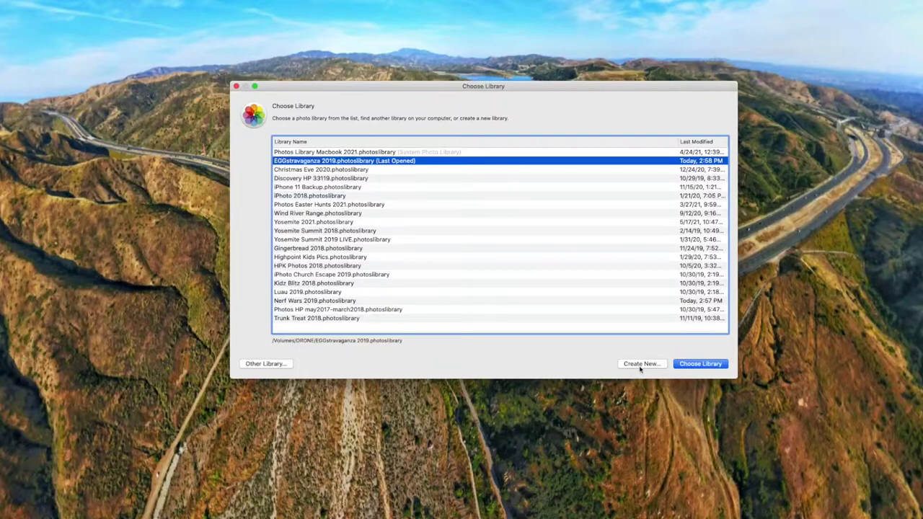
click(639, 365)
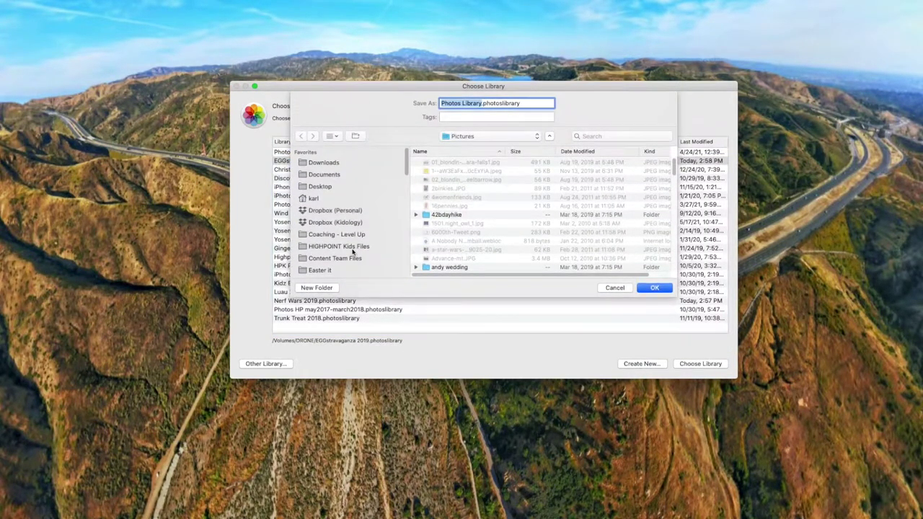
scroll(354, 251, down, 5)
scroll(353, 250, down, 5)
scroll(353, 250, down, 5)
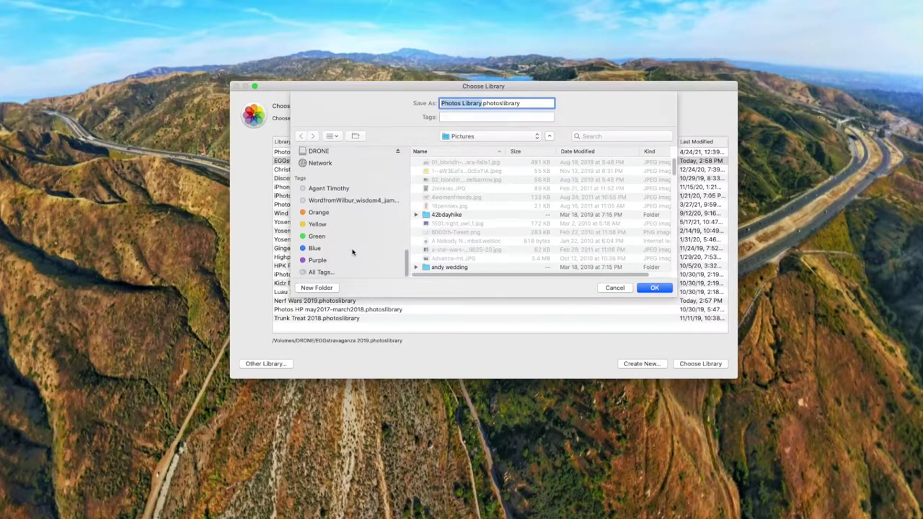
scroll(353, 251, up, 3)
scroll(353, 251, up, 1)
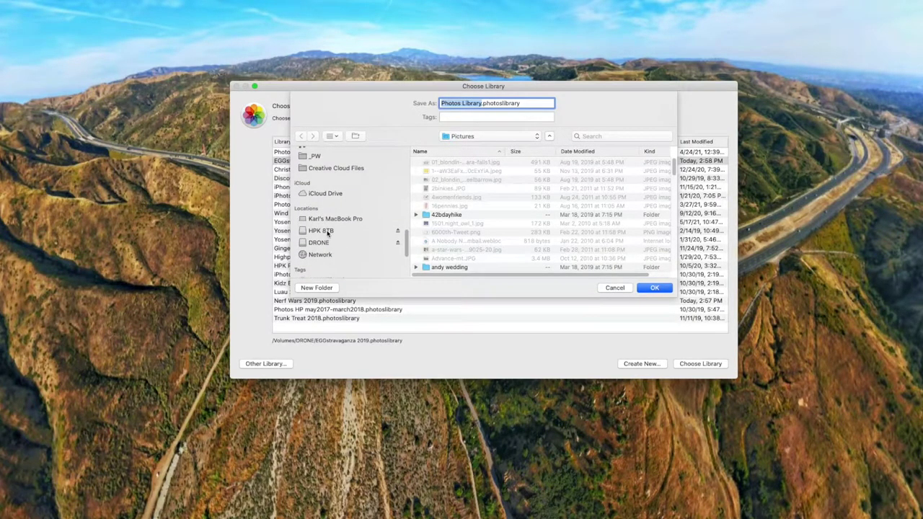
click(328, 231)
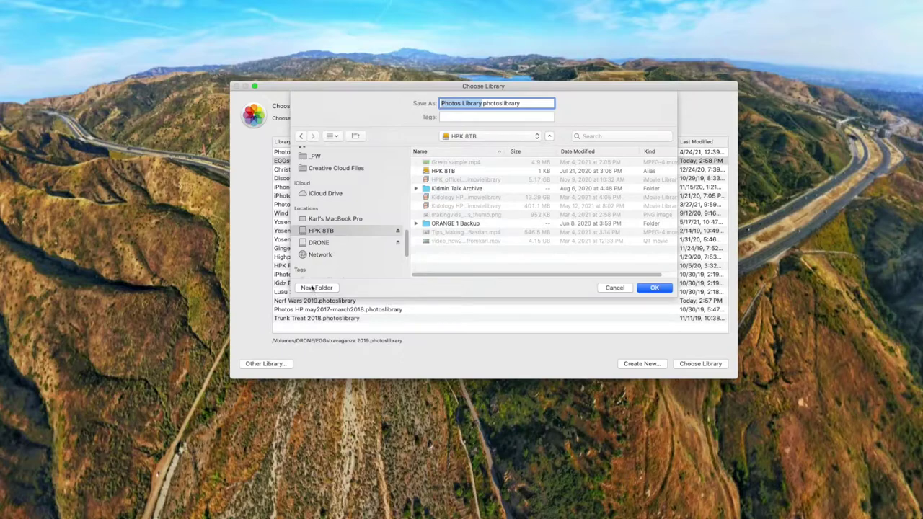
drag(482, 105, 412, 106)
text(Dem)
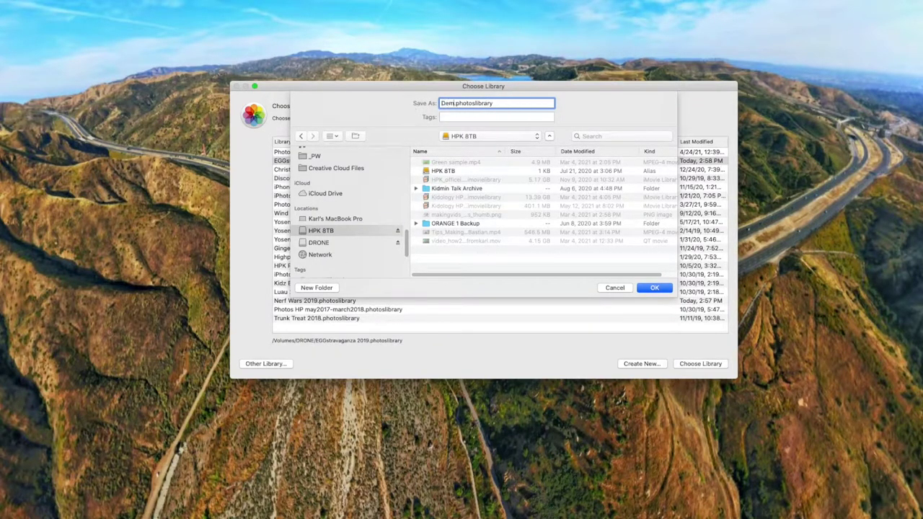
text(oLibary)
- Finish creating DemoLibary, import the icons image, and preview it full size
key(Return)
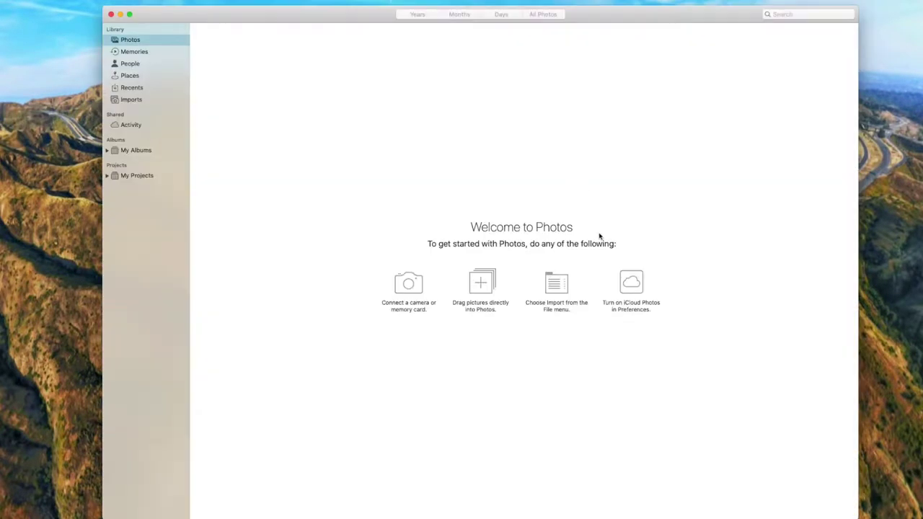
drag(382, 19, 370, 17)
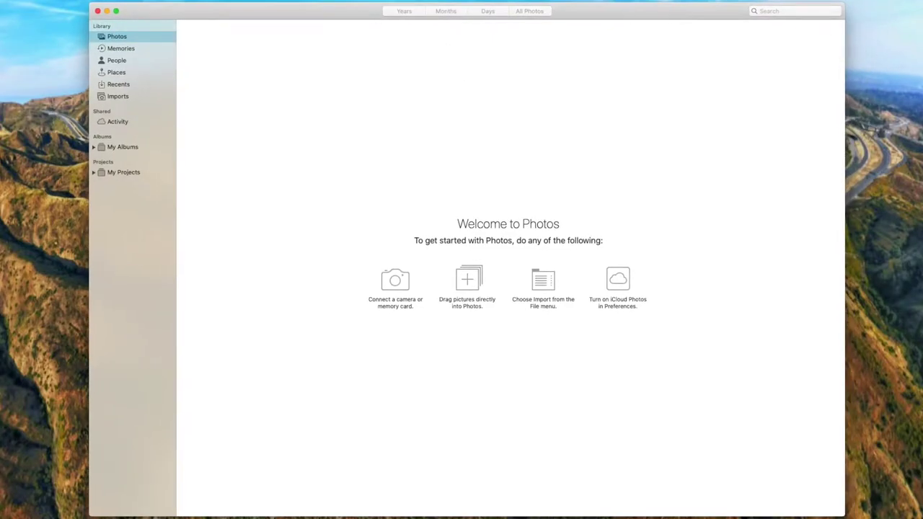
drag(711, 111, 516, 129)
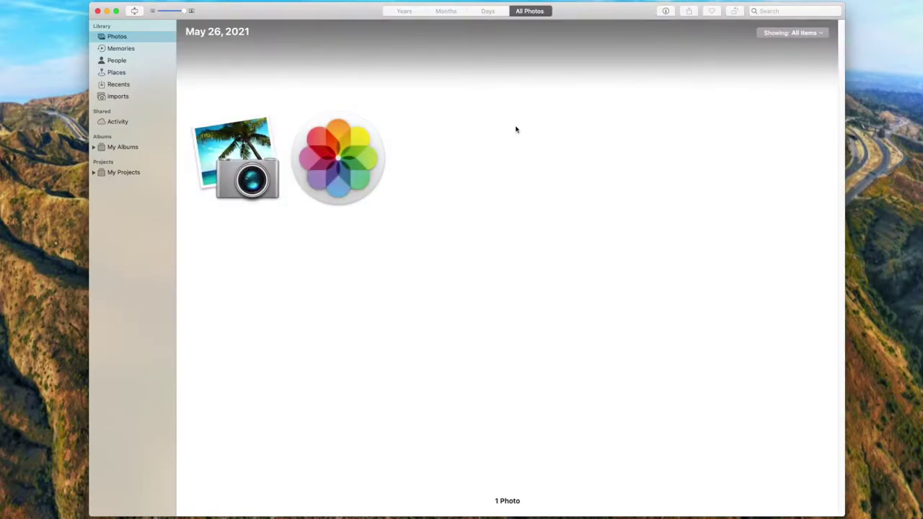
double_click(312, 166)
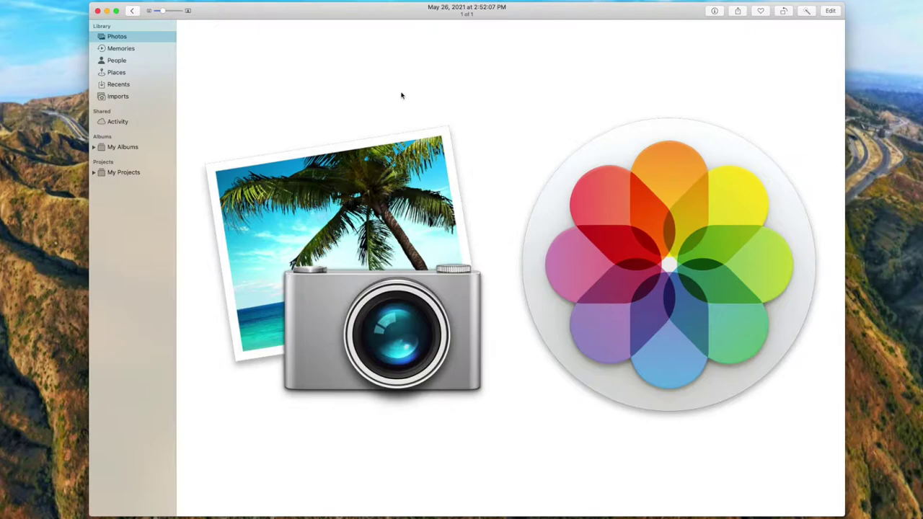
double_click(370, 204)
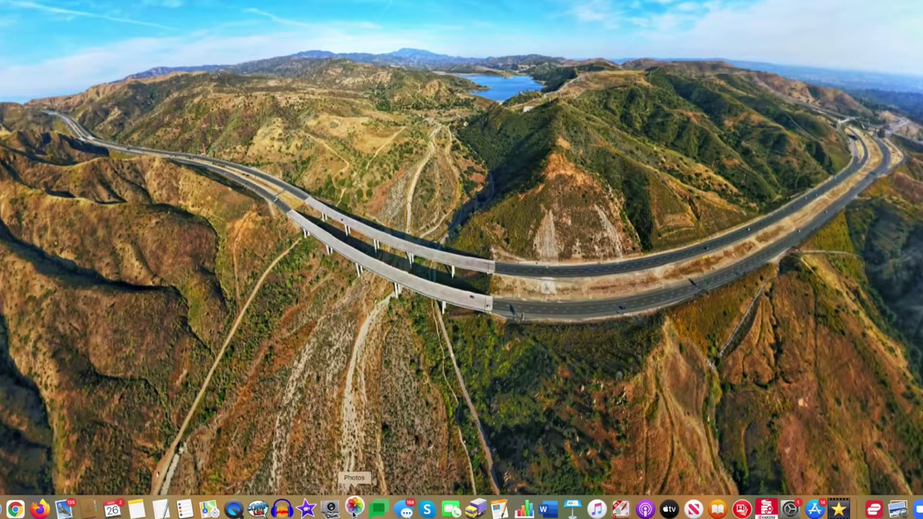
- Quit Photos, relaunch it to the library chooser, and select the Gingerbread 2018 library
click(354, 510)
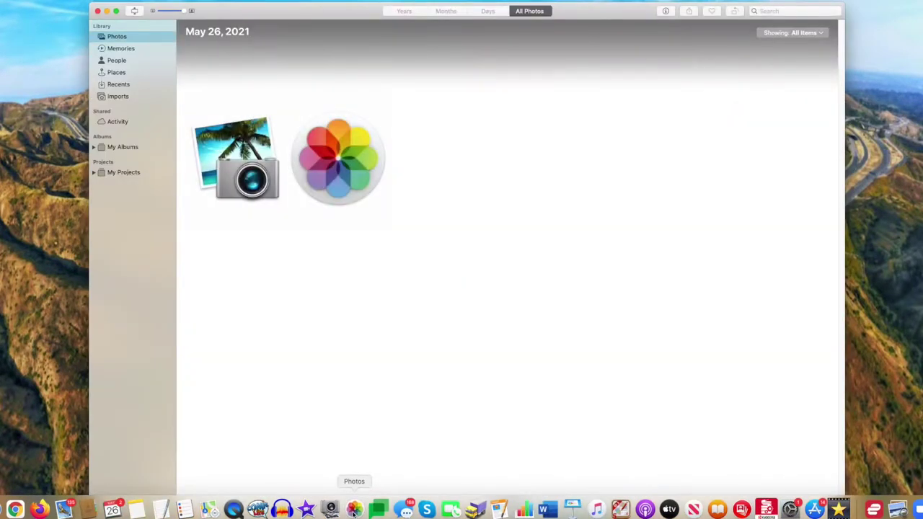
key(super+q)
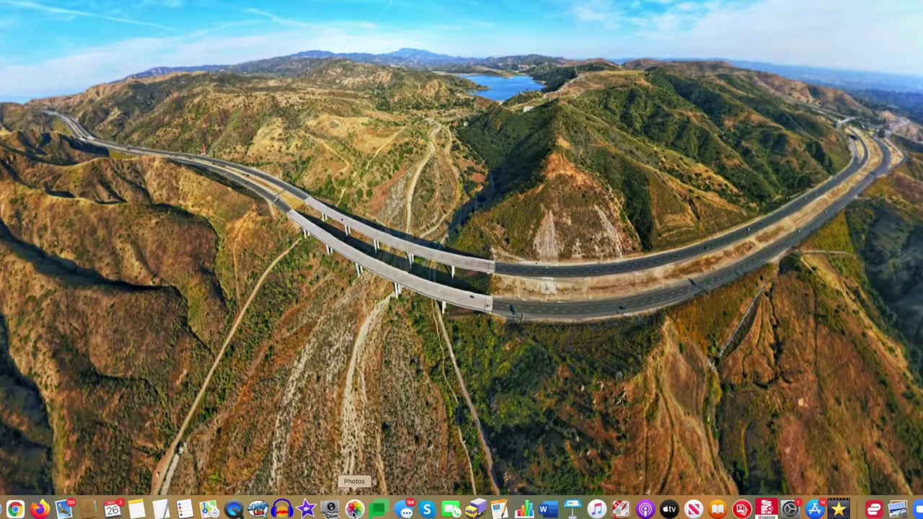
alt+click(354, 509)
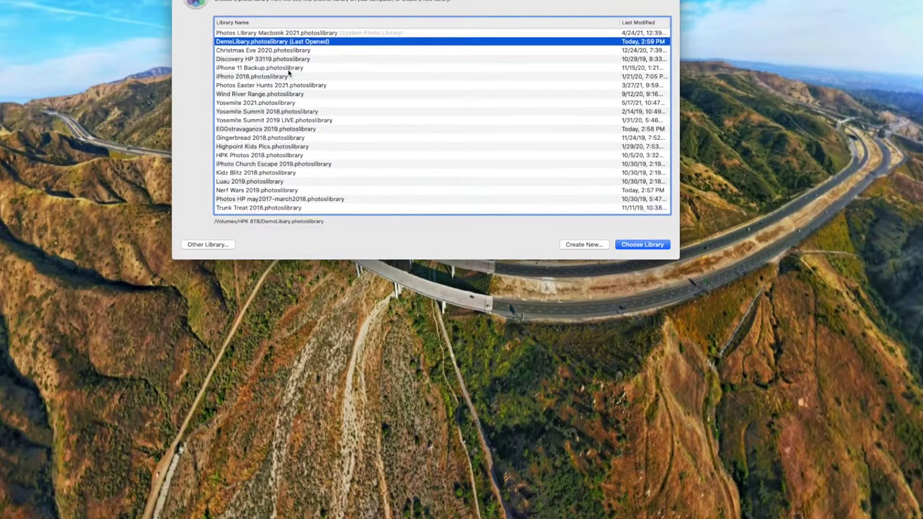
click(350, 33)
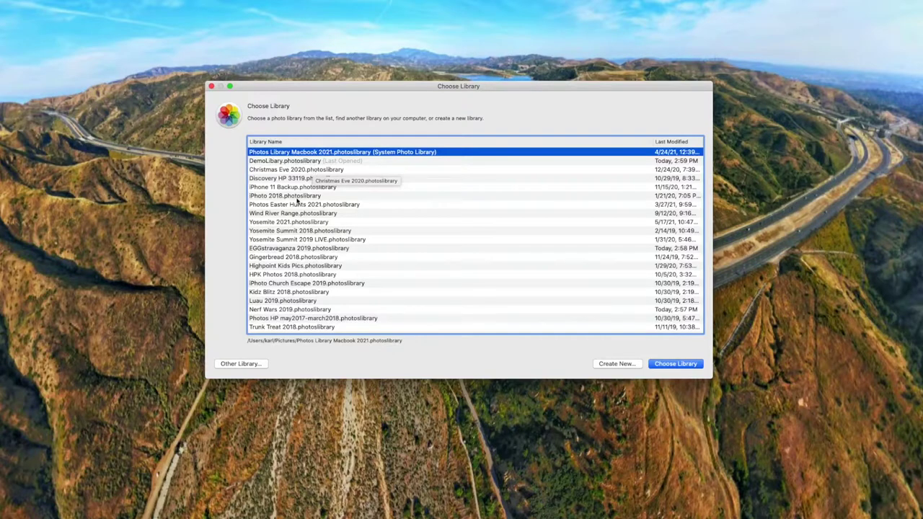
click(298, 203)
- Open Gingerbread 2018, scroll its December 2018 photos, then relaunch Photos to the library chooser
click(287, 258)
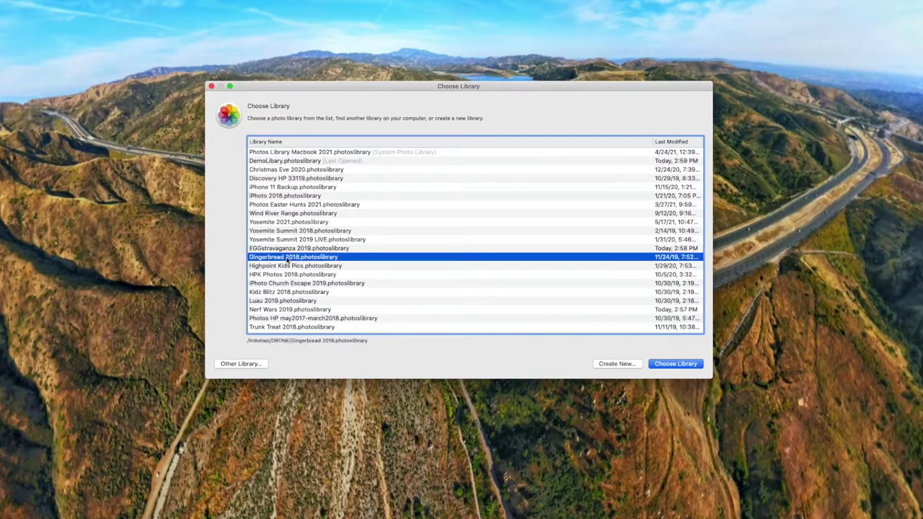
click(666, 366)
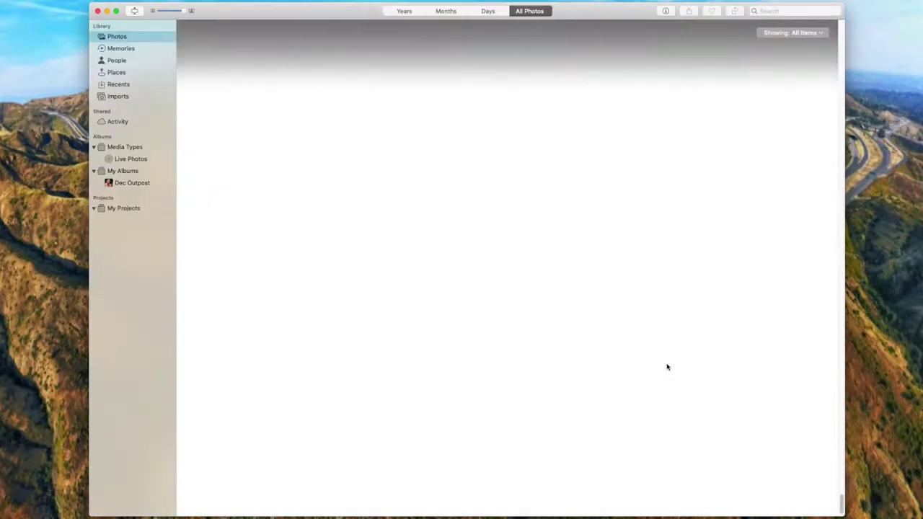
scroll(371, 238, up, 10)
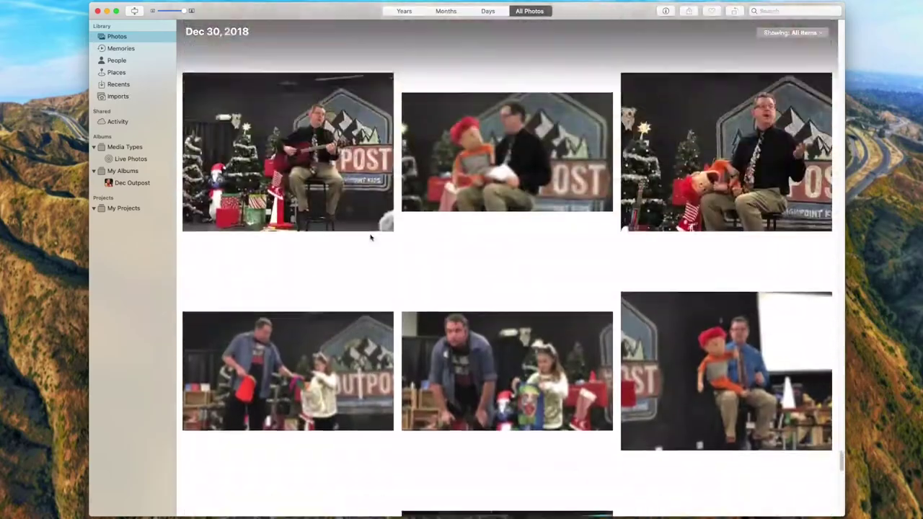
scroll(371, 238, up, 10)
scroll(370, 238, up, 10)
scroll(371, 238, up, 5)
scroll(370, 238, up, 5)
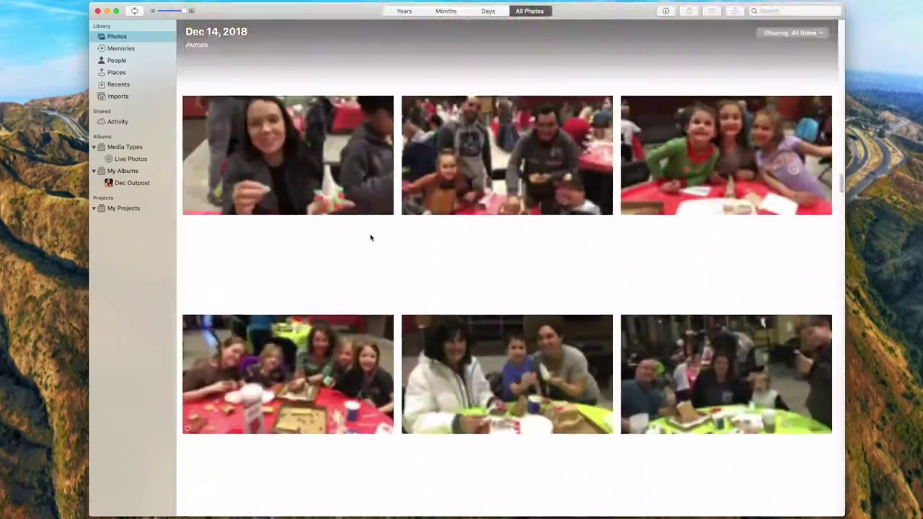
scroll(371, 238, up, 5)
scroll(370, 238, up, 5)
scroll(371, 238, up, 5)
scroll(371, 238, up, 3)
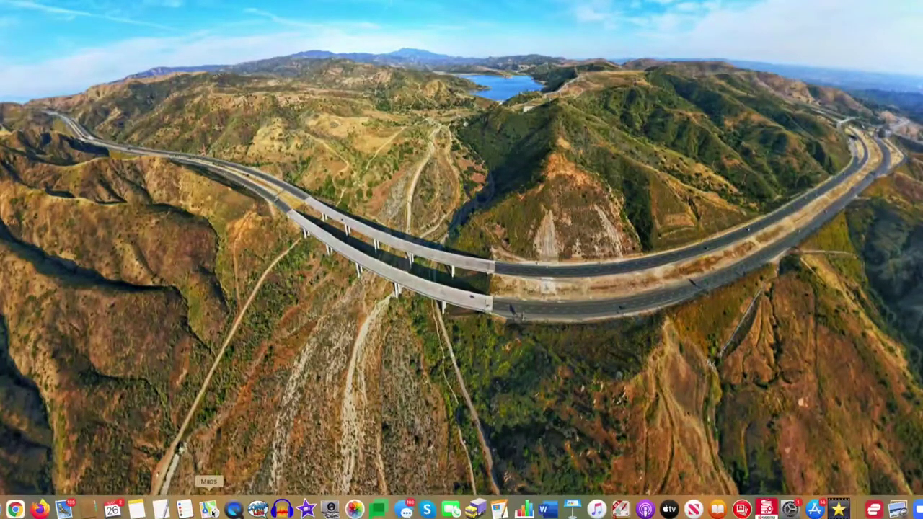
mouse_move(354, 509)
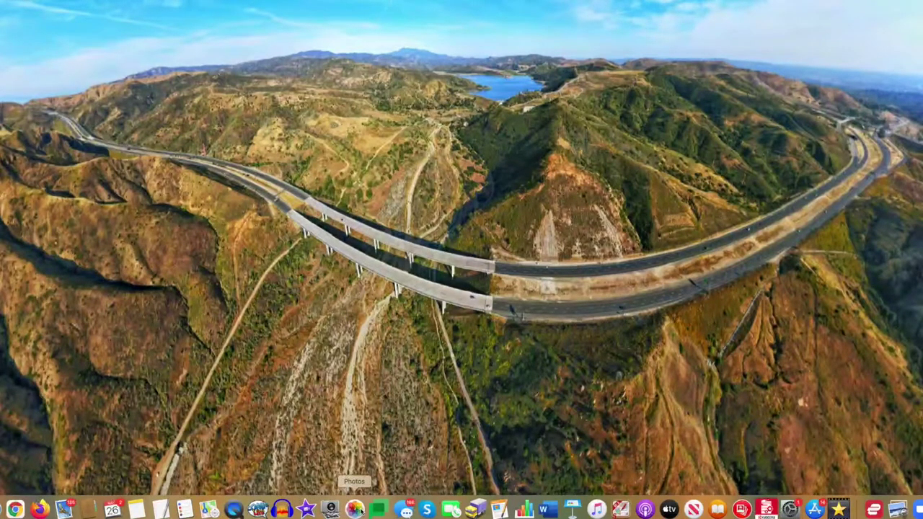
alt+click(354, 509)
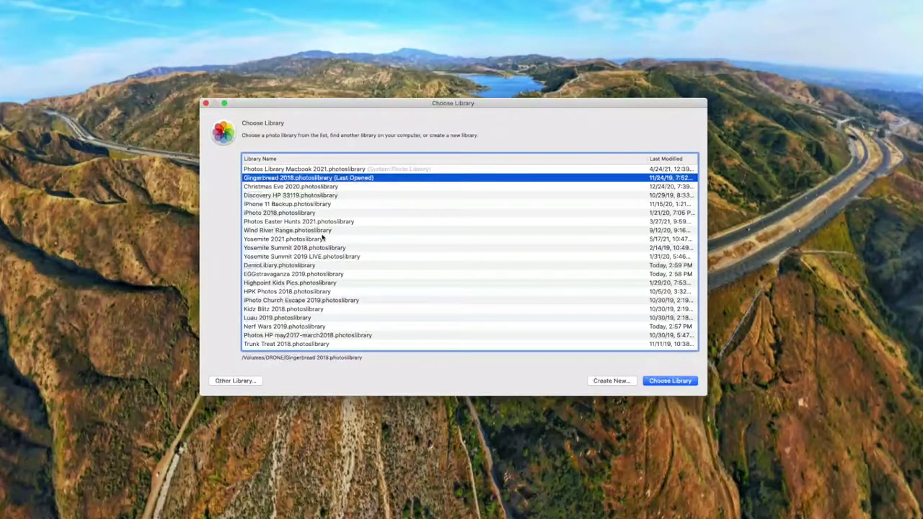
- Choose the Kidz Blitz 2018 library to show its June 6, 2018 event photos
scroll(322, 237, down, 1)
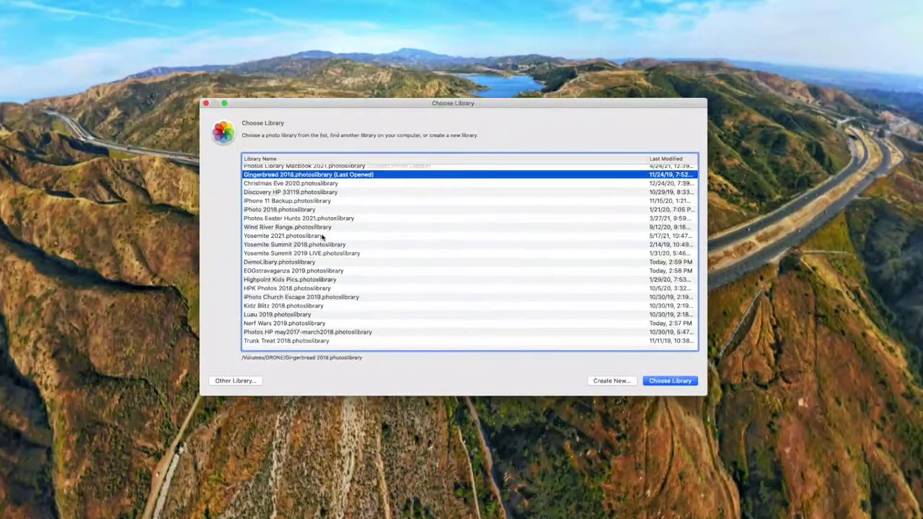
click(279, 309)
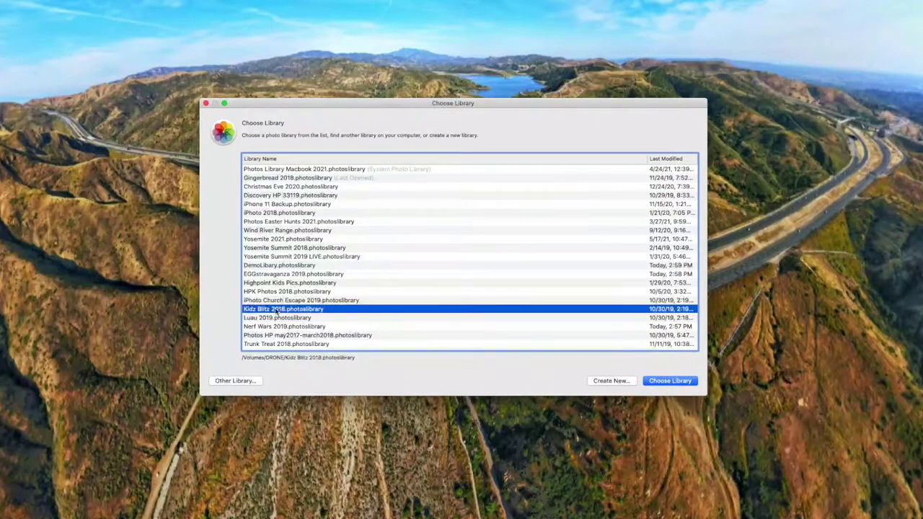
click(677, 381)
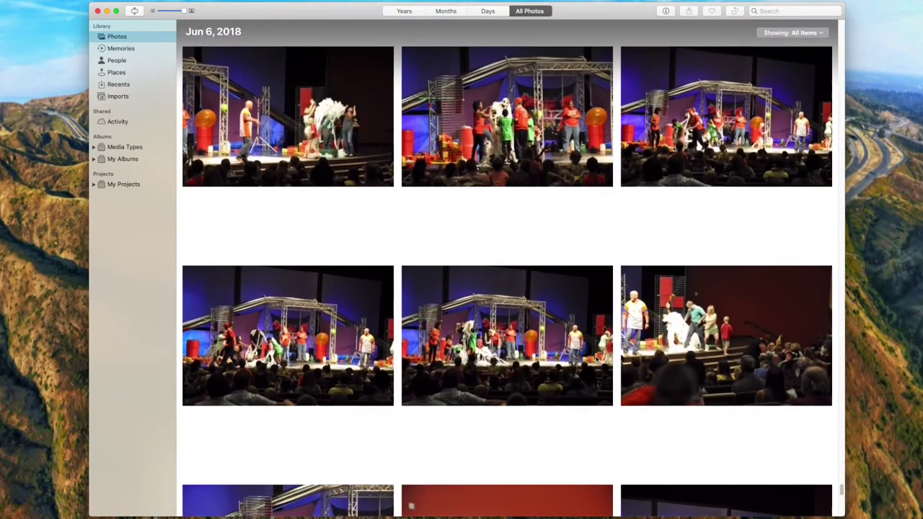
- Scroll up through the Kidz Blitz June 2018 stage event photos
scroll(596, 359, up, 15)
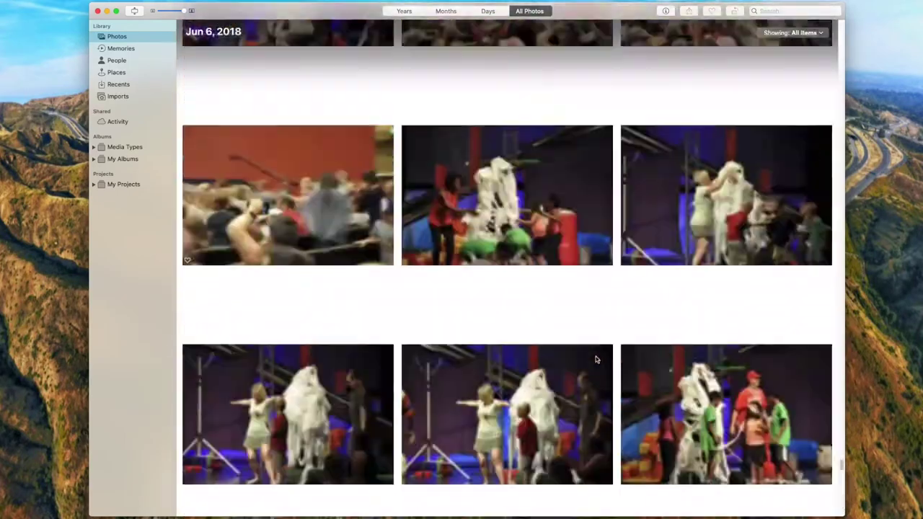
scroll(595, 359, up, 5)
scroll(595, 359, up, 5)
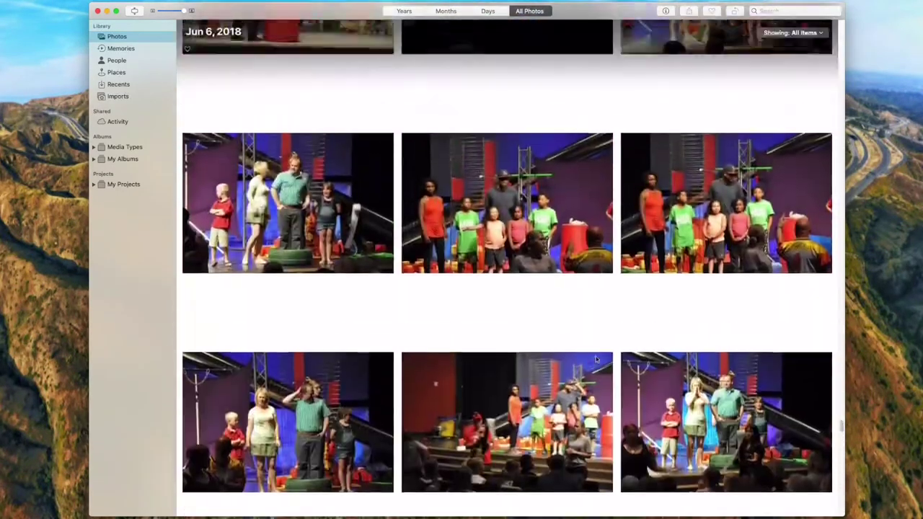
scroll(595, 359, up, 5)
scroll(596, 359, up, 5)
scroll(596, 359, up, 5)
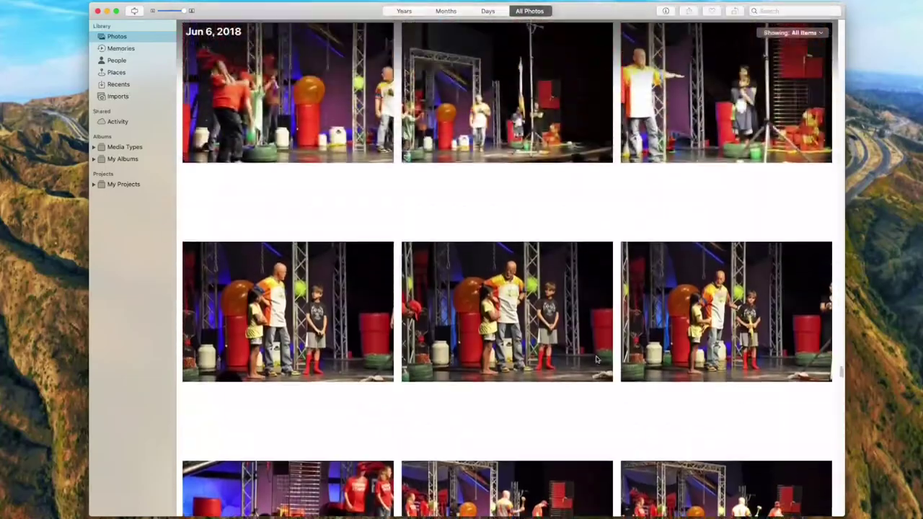
scroll(595, 359, up, 5)
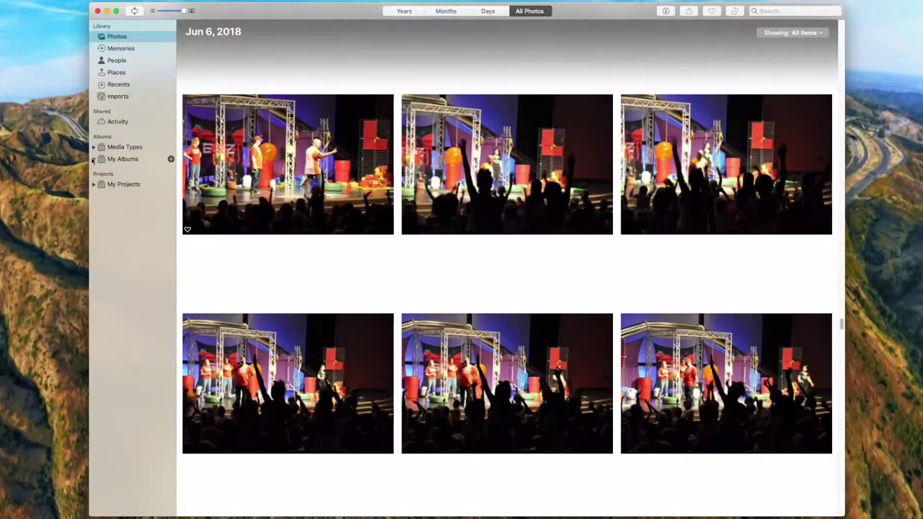
- Filter the sidebar to Media Types > Videos and expand My Projects
click(93, 147)
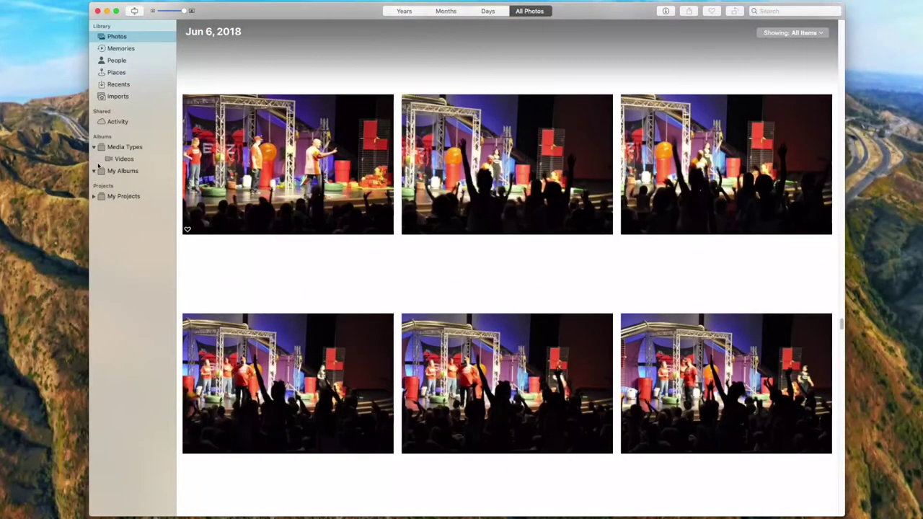
click(122, 159)
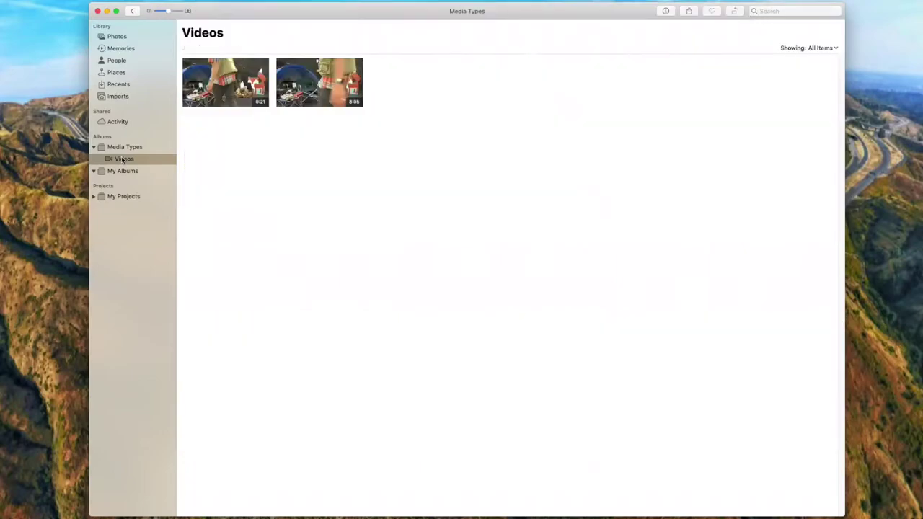
click(94, 196)
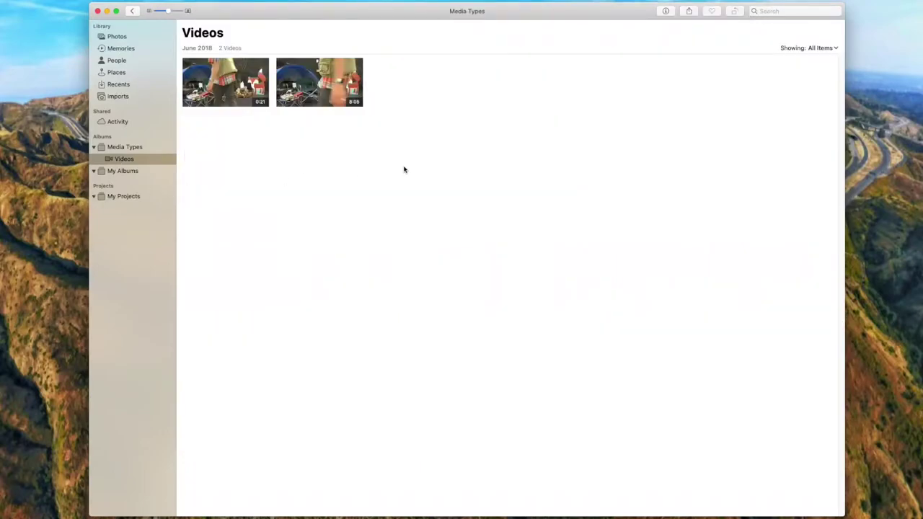